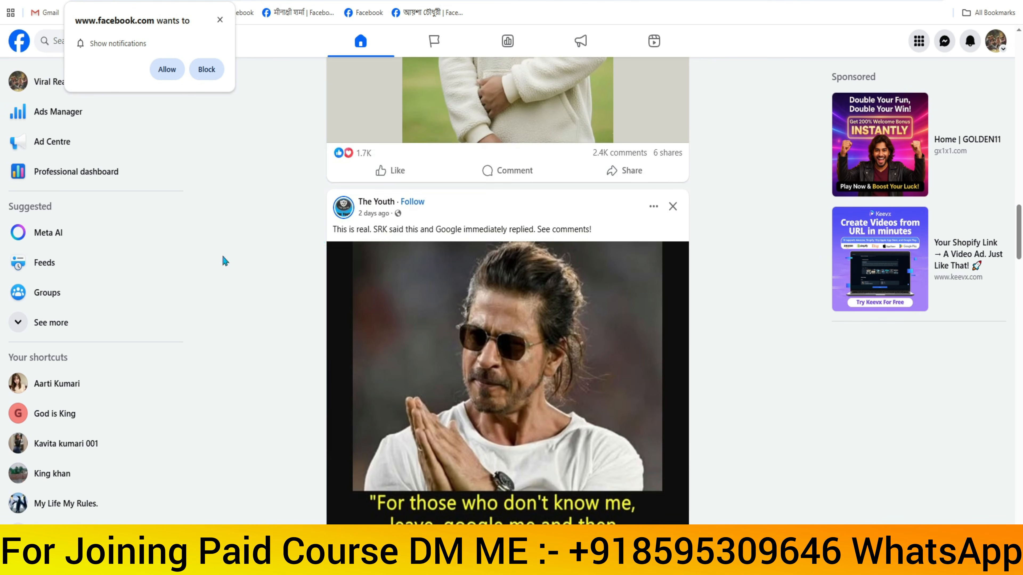
# Step: Dismiss the browser's request to show Facebook notifications while viewing the home feed
pyautogui.scroll(-15, 290, 251)
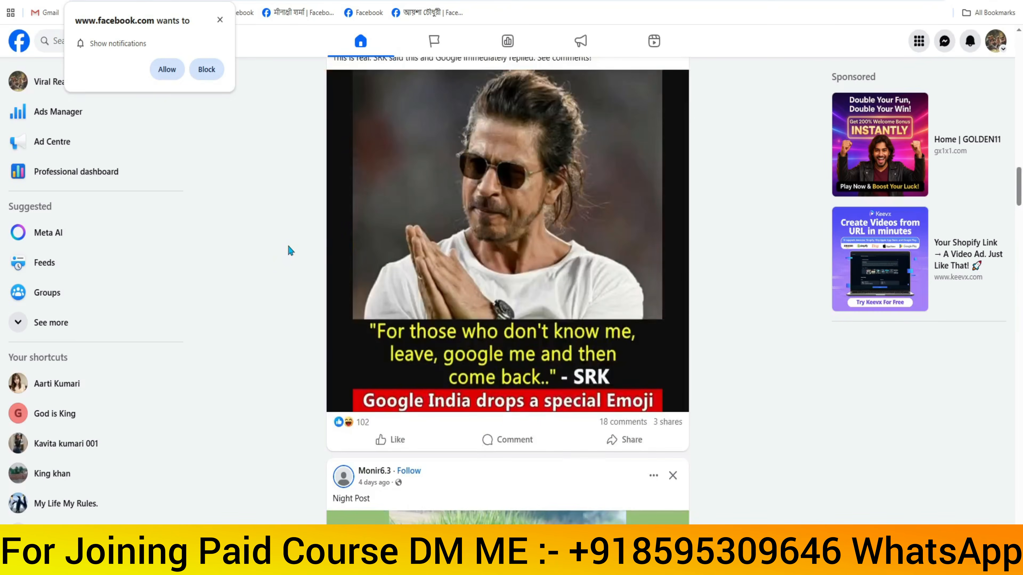
pyautogui.scroll(2, 255, 164)
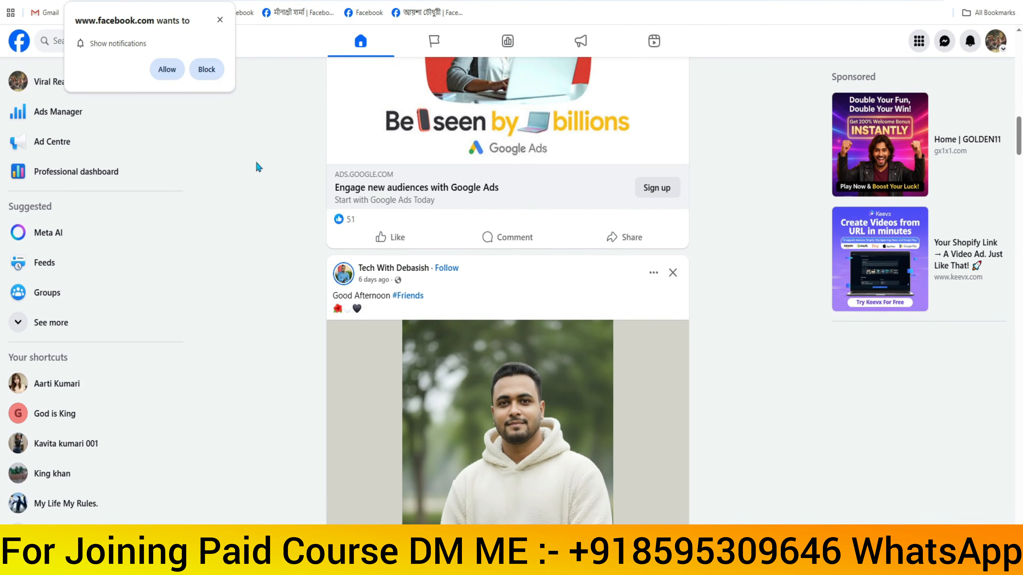
pyautogui.click(220, 20)
pyautogui.click(213, 50)
pyautogui.scroll(4, 272, 211)
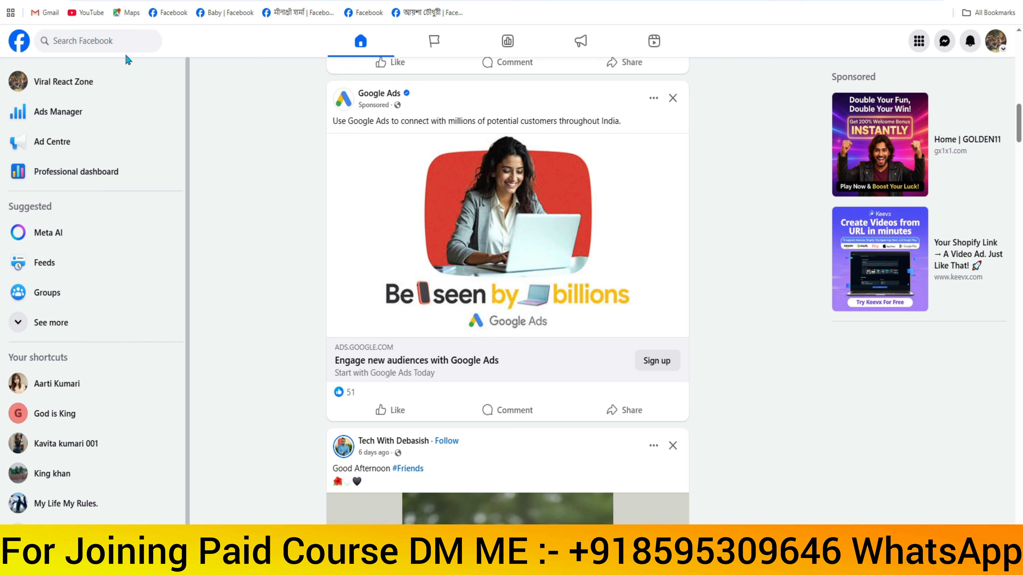
# Step: Search Facebook for the hashtag #AI
pyautogui.click(118, 44)
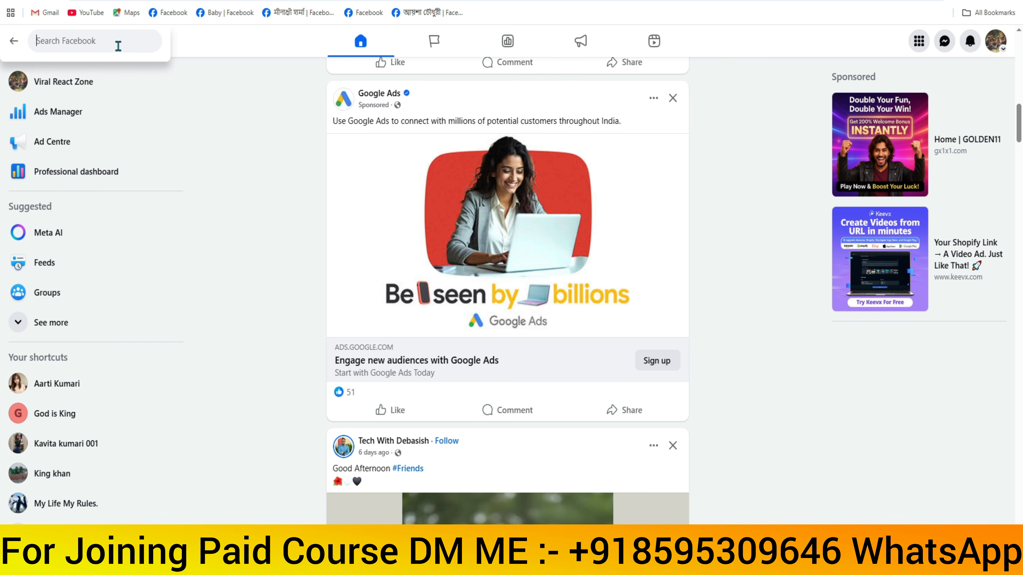
pyautogui.write('#AI')
pyautogui.press('Escape')
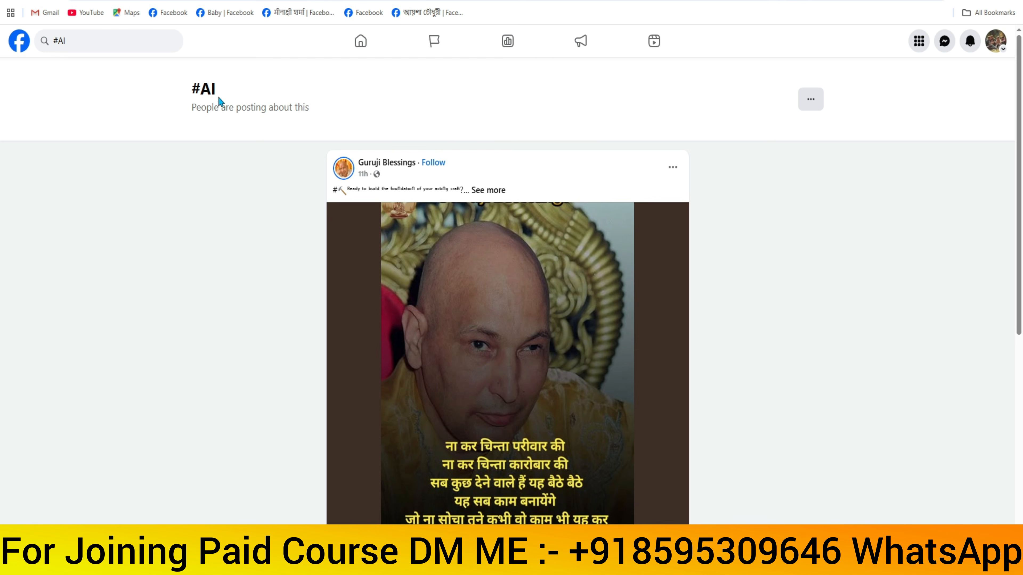
# Step: Examine the posts listed under the hashtag #AI, including their images and engagement
pyautogui.scroll(-9, 158, 281)
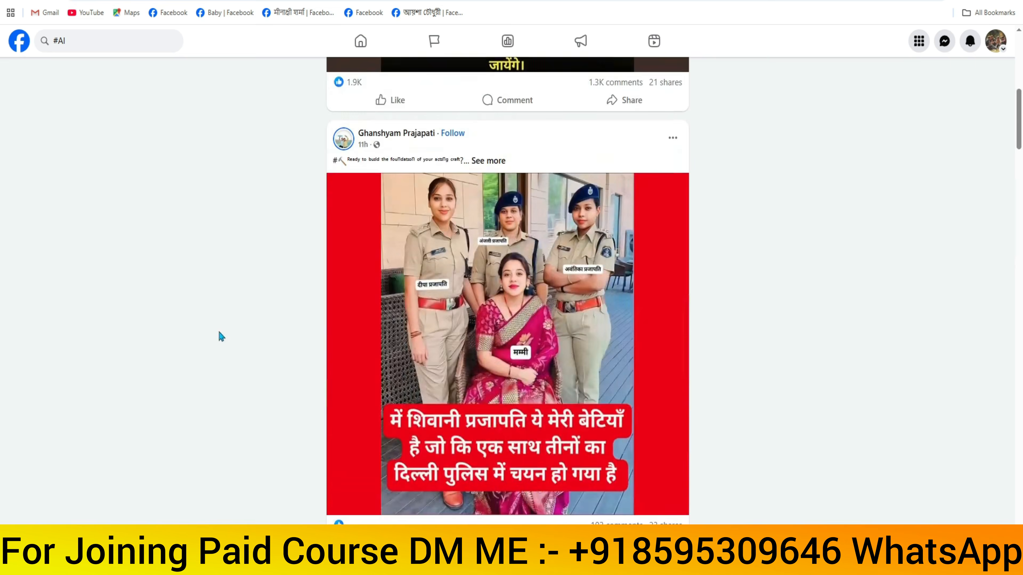
pyautogui.scroll(-20, 222, 336)
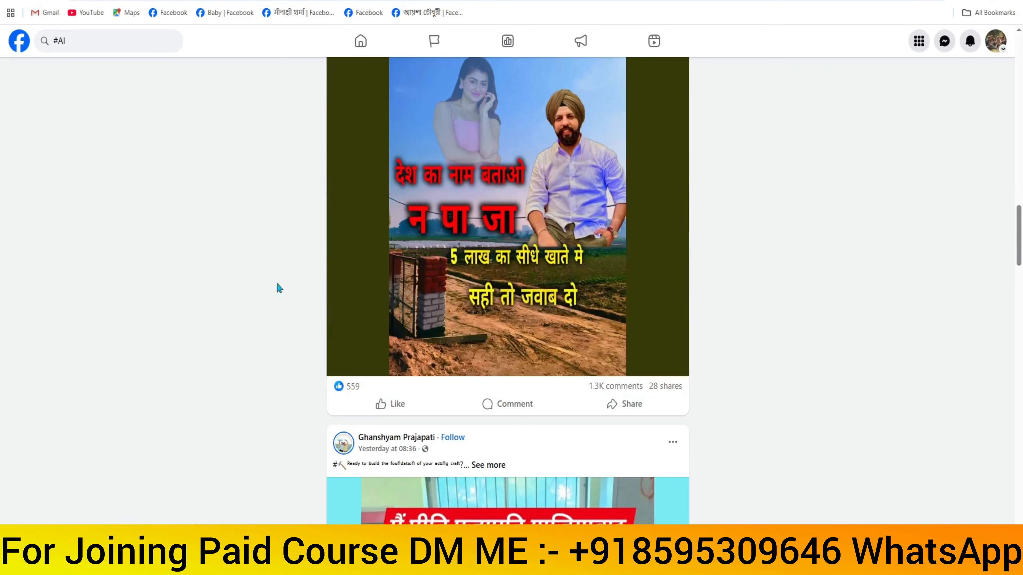
pyautogui.scroll(-20, 280, 288)
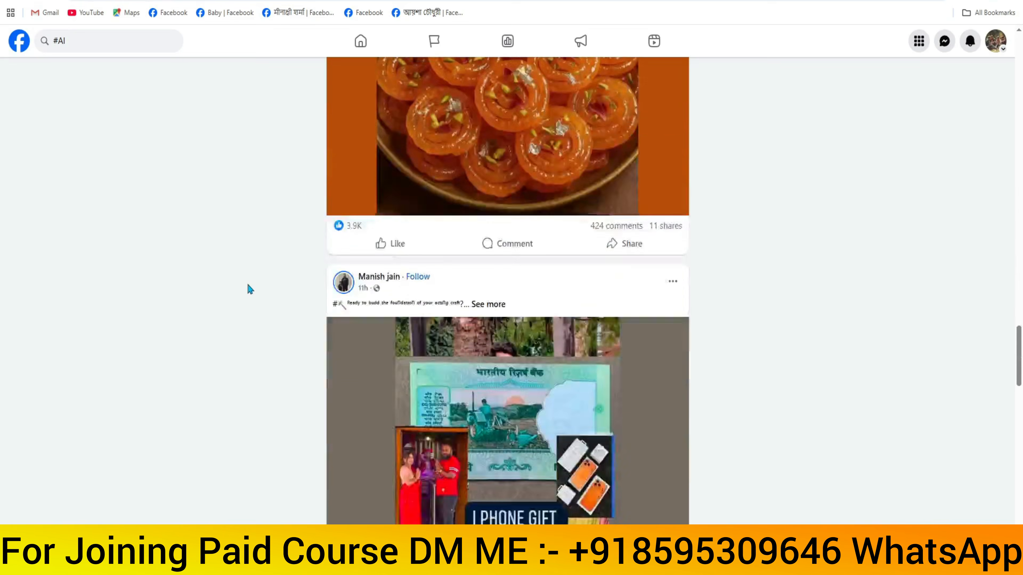
pyautogui.scroll(-20, 251, 289)
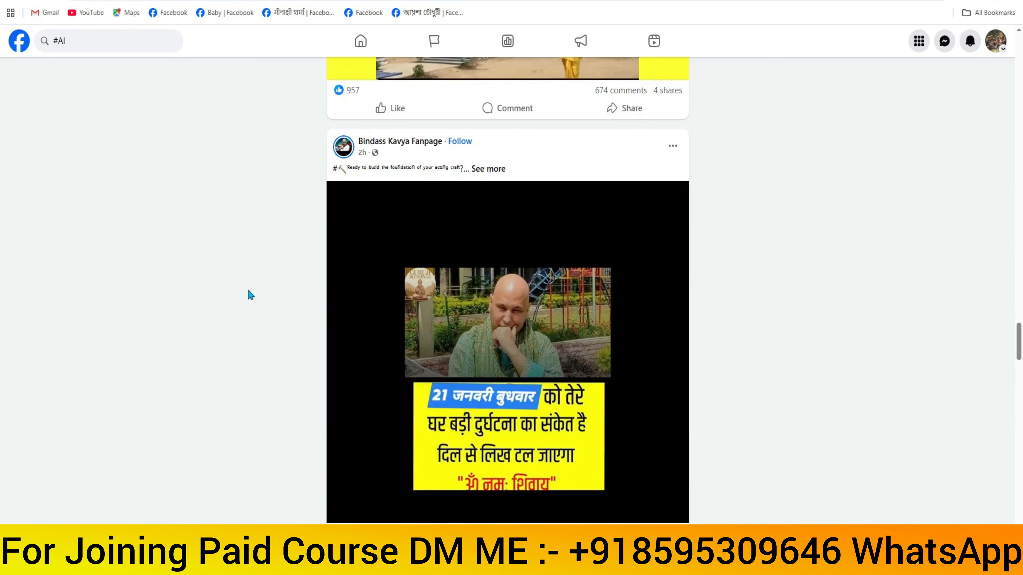
pyautogui.scroll(-20, 250, 296)
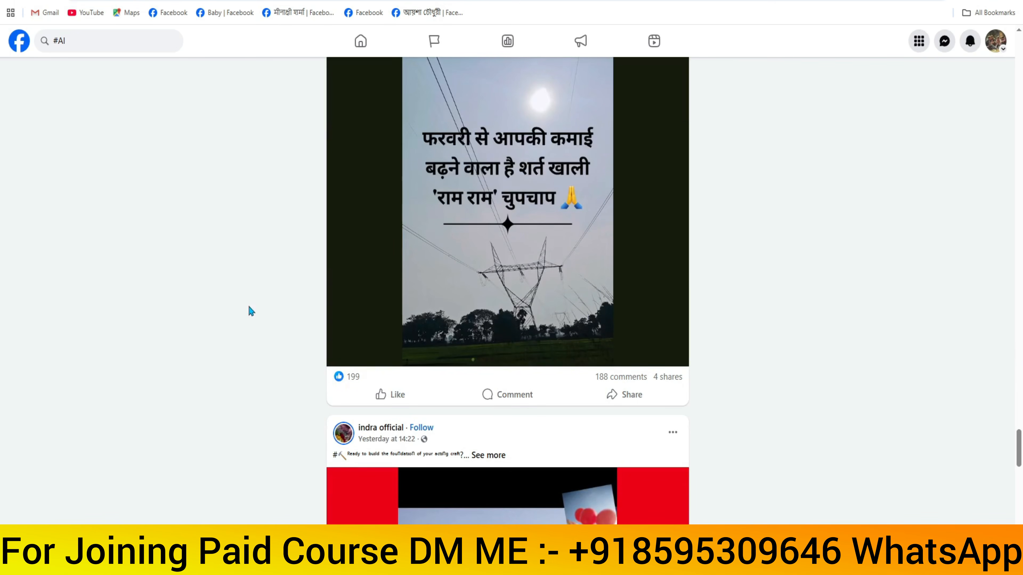
pyautogui.scroll(-20, 250, 311)
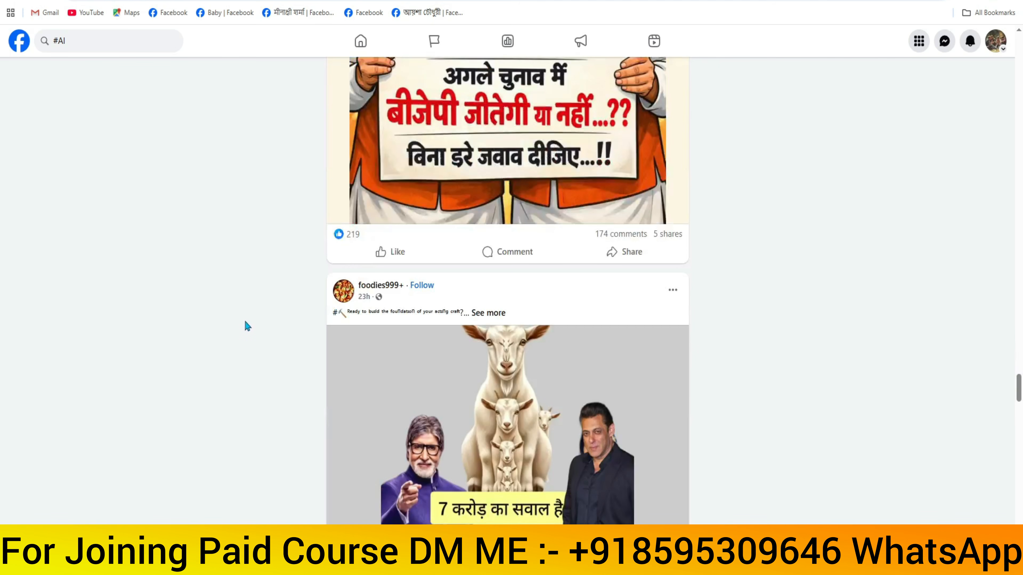
pyautogui.scroll(-10, 245, 322)
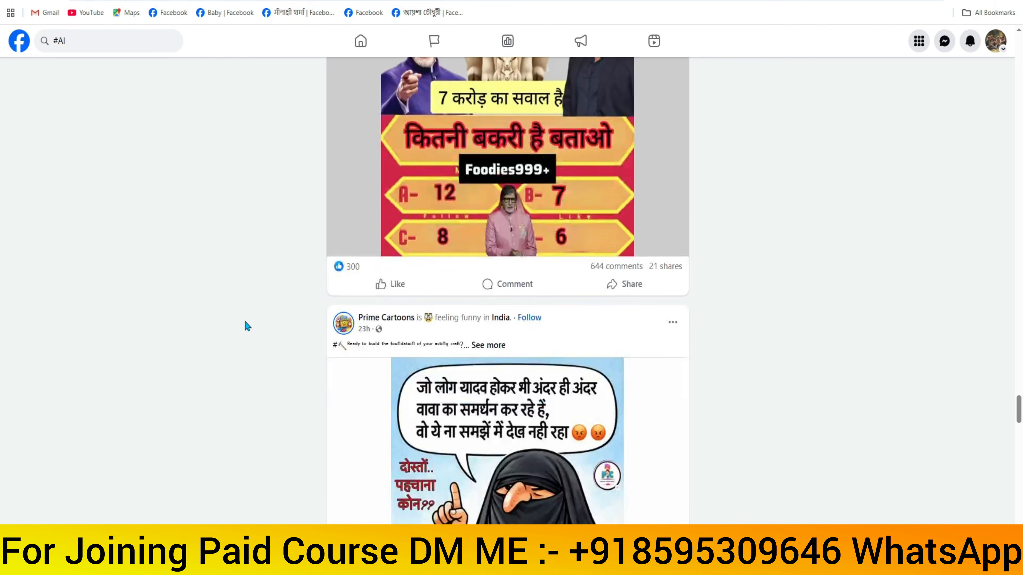
pyautogui.scroll(6, 377, 278)
pyautogui.scroll(-20, 238, 334)
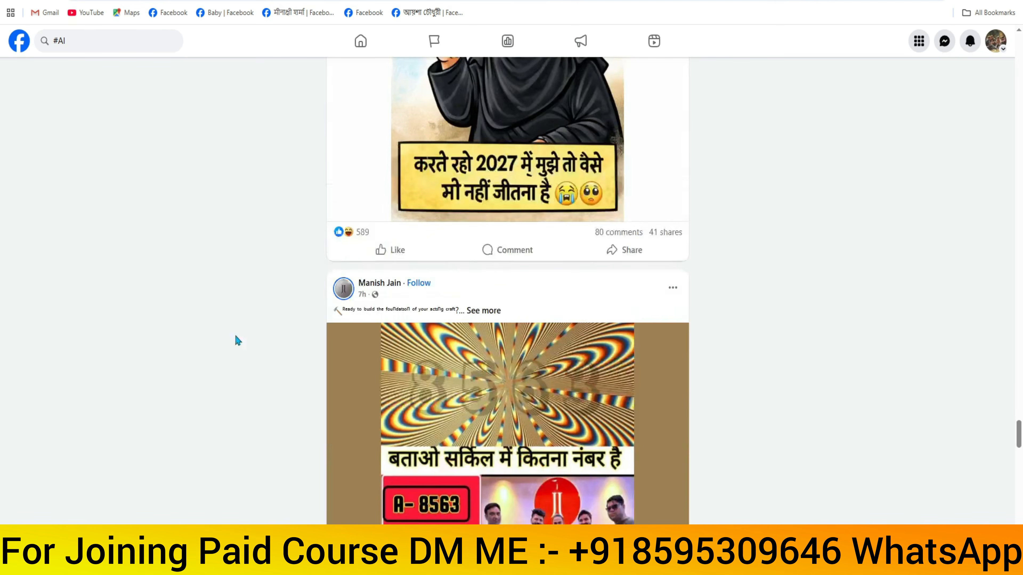
pyautogui.scroll(-20, 237, 345)
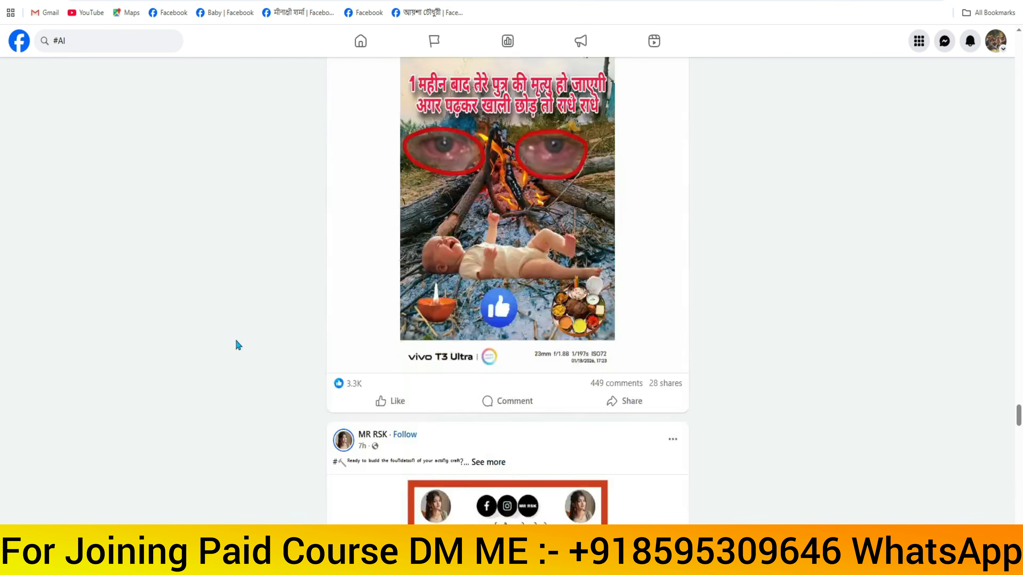
pyautogui.press('super+d')
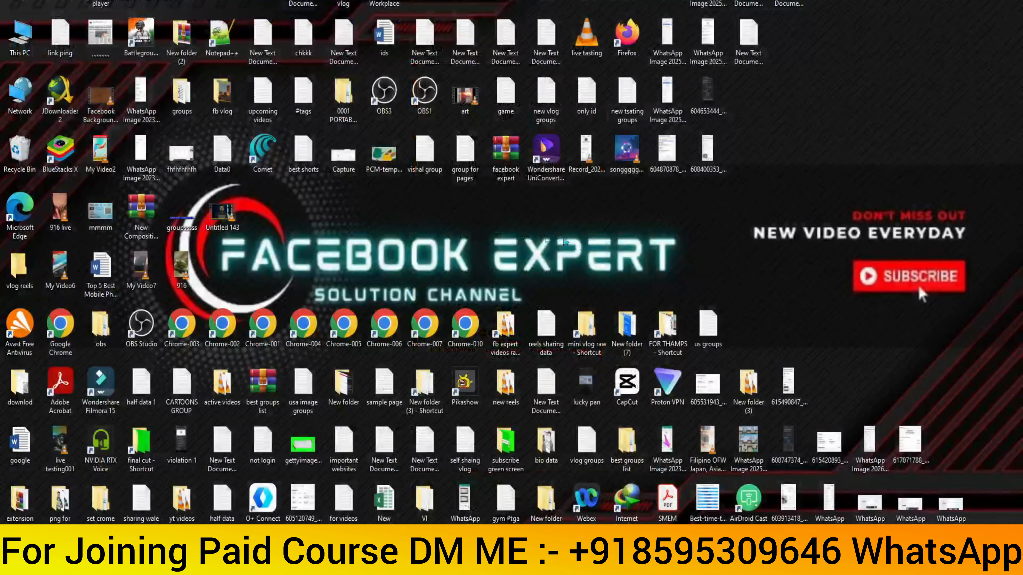
pyautogui.rightClick(408, 221)
pyautogui.click(433, 256)
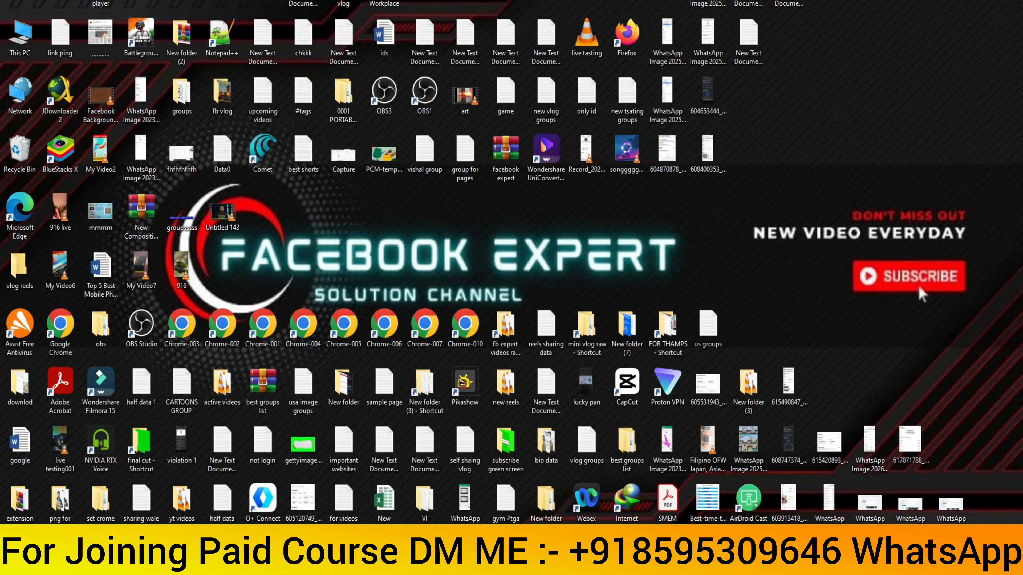
pyautogui.press('super+d')
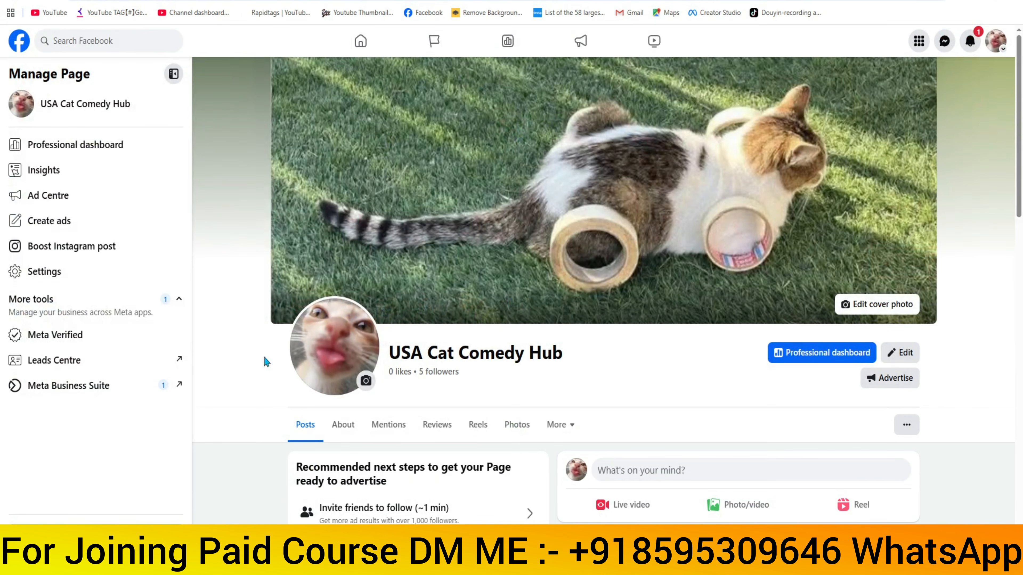
# Step: Look through the USA Cat Comedy Hub Page's intro, photos and recent posts
pyautogui.scroll(-5, 468, 388)
pyautogui.scroll(5, 719, 224)
pyautogui.scroll(-3, 690, 273)
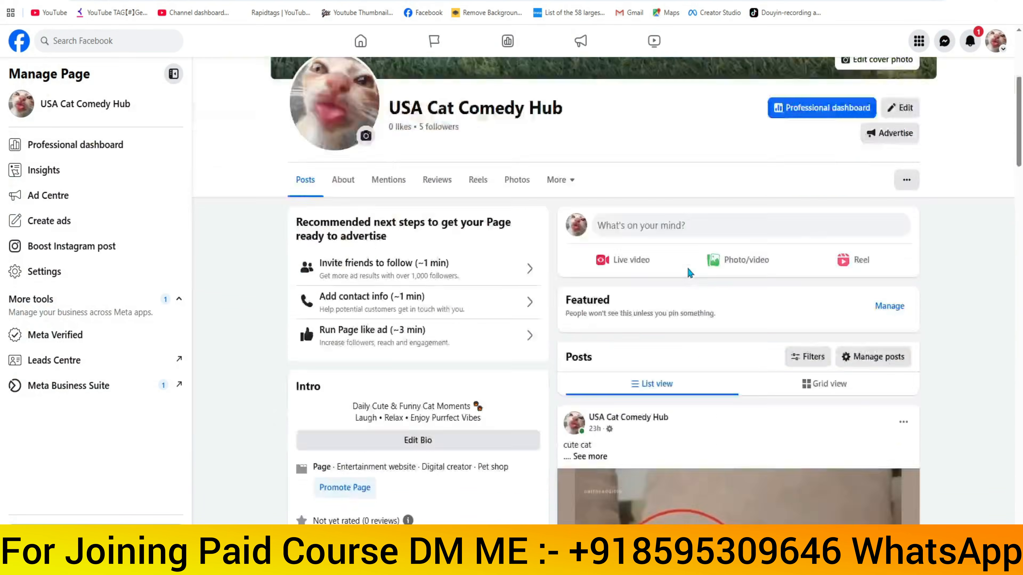
pyautogui.scroll(-5, 690, 273)
pyautogui.scroll(6, 466, 119)
pyautogui.scroll(-3, 244, 261)
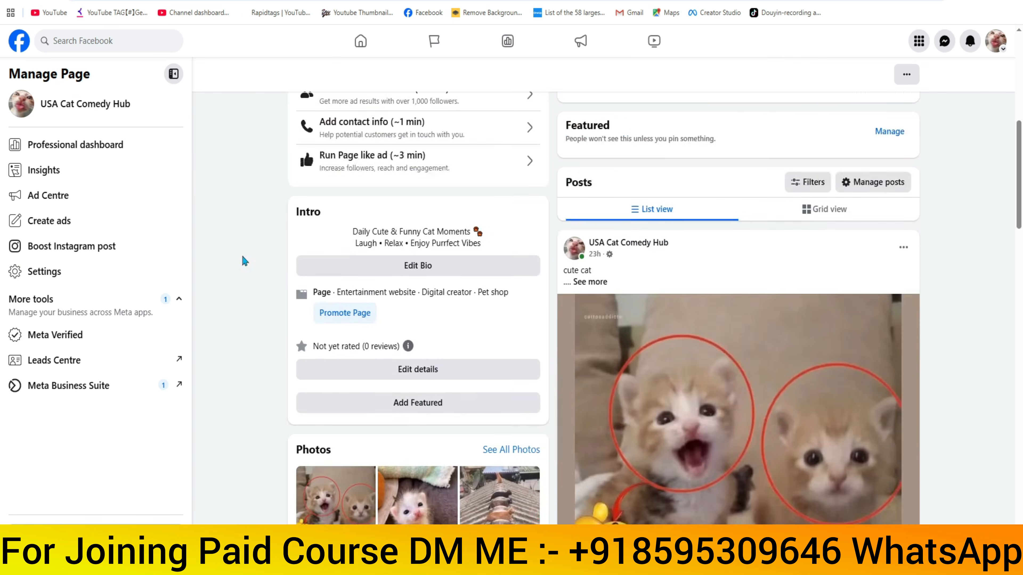
pyautogui.scroll(-5, 245, 261)
pyautogui.scroll(5, 231, 371)
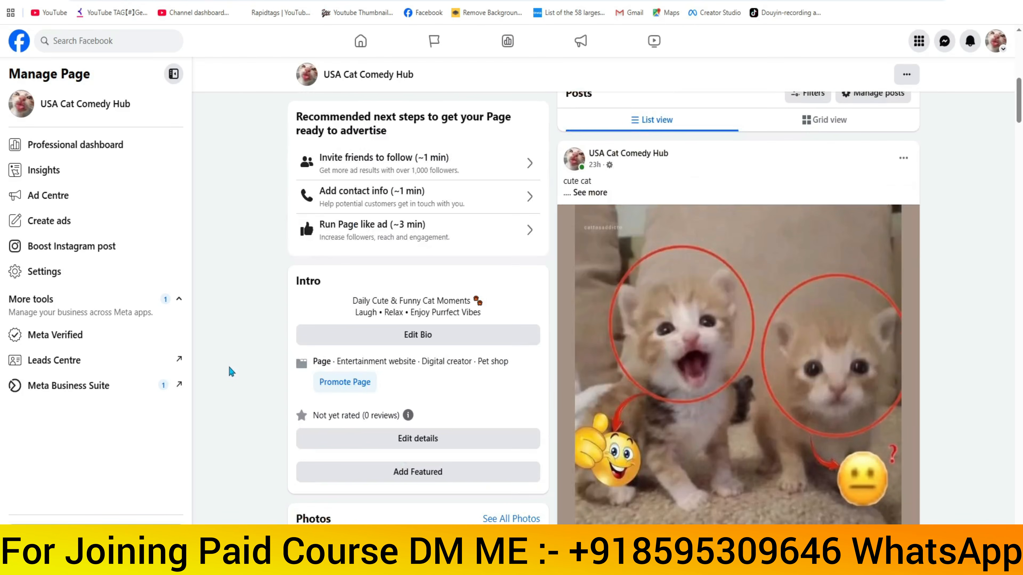
# Step: Check the most recent daily views in the Page's Professional dashboard Insights chart and return to the Page
pyautogui.scroll(3, 231, 372)
pyautogui.click(160, 147)
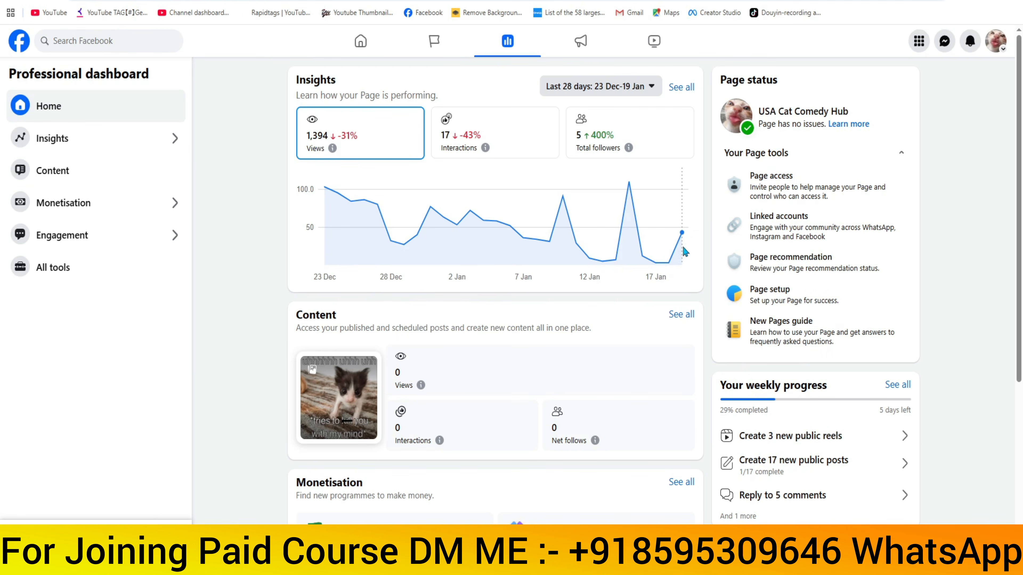
pyautogui.moveTo(663, 267)
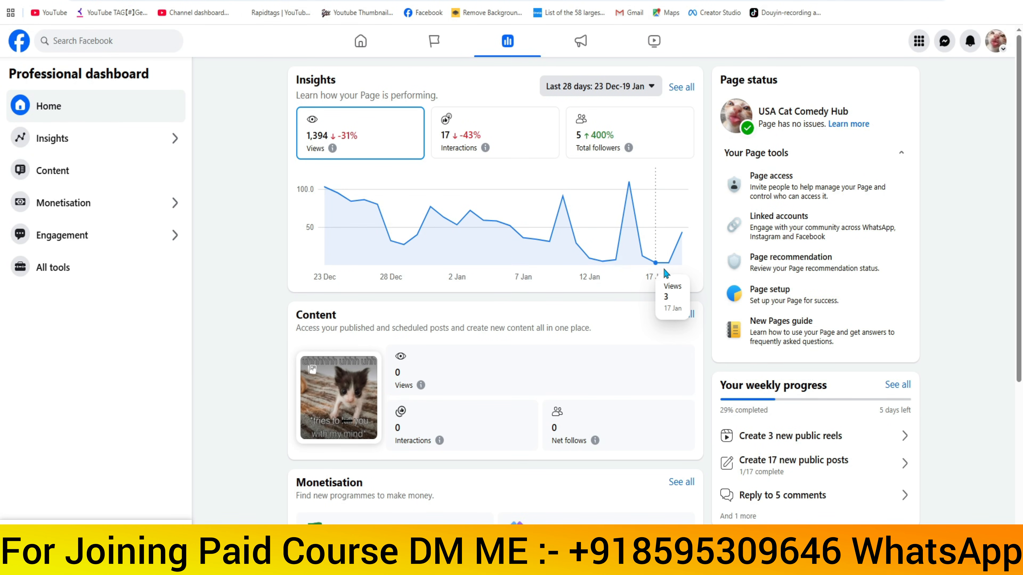
pyautogui.moveTo(679, 238)
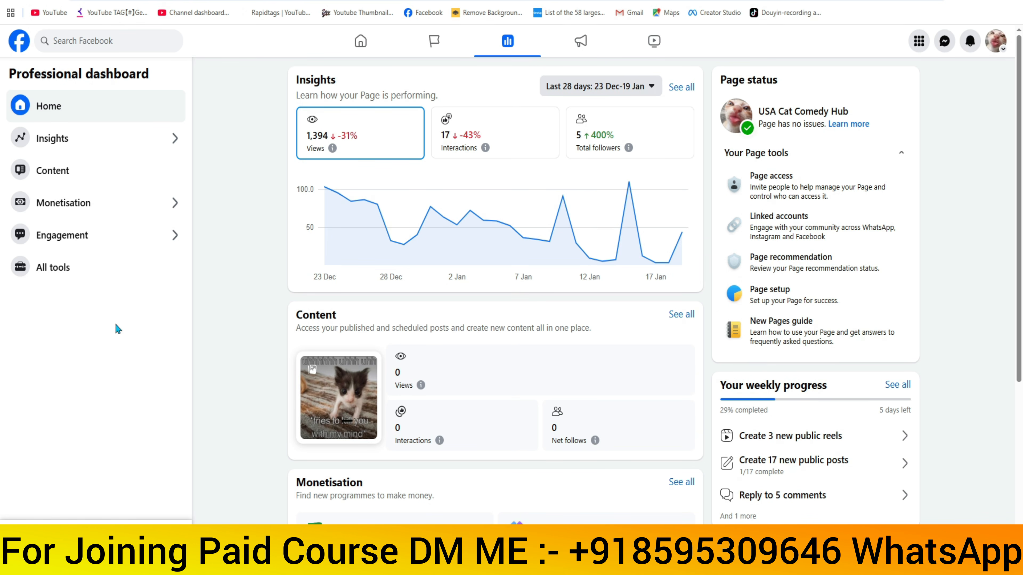
pyautogui.hotkey('alt', 'Left')
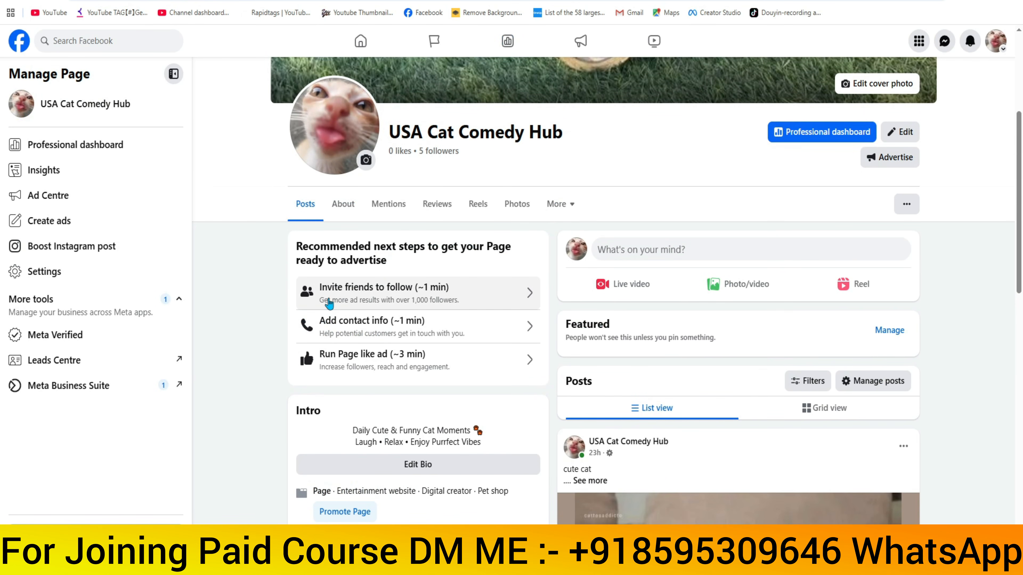
pyautogui.scroll(5, 266, 317)
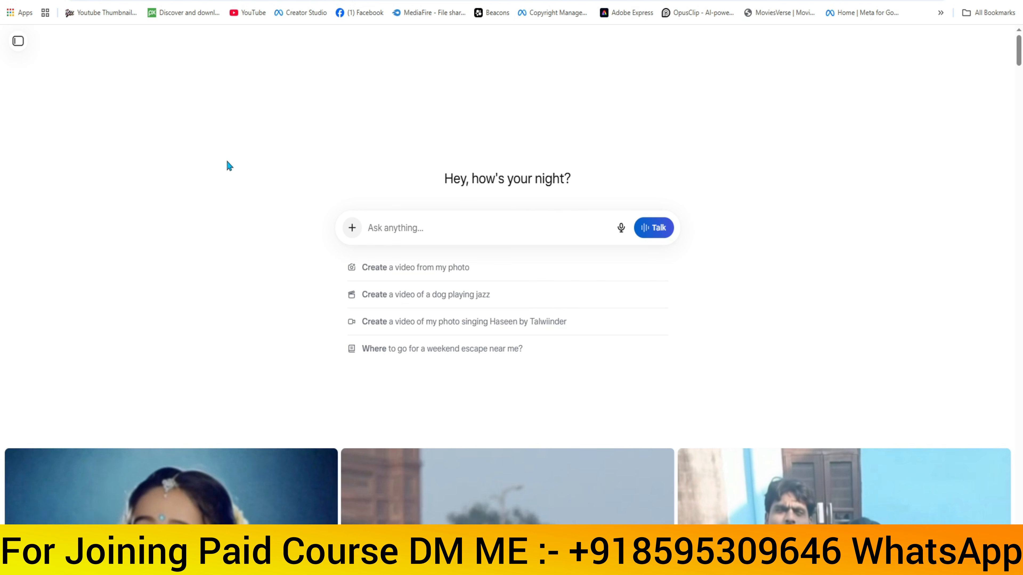
# Step: Browse the gallery of AI-generated videos on the Meta AI home page
pyautogui.scroll(-3, 229, 163)
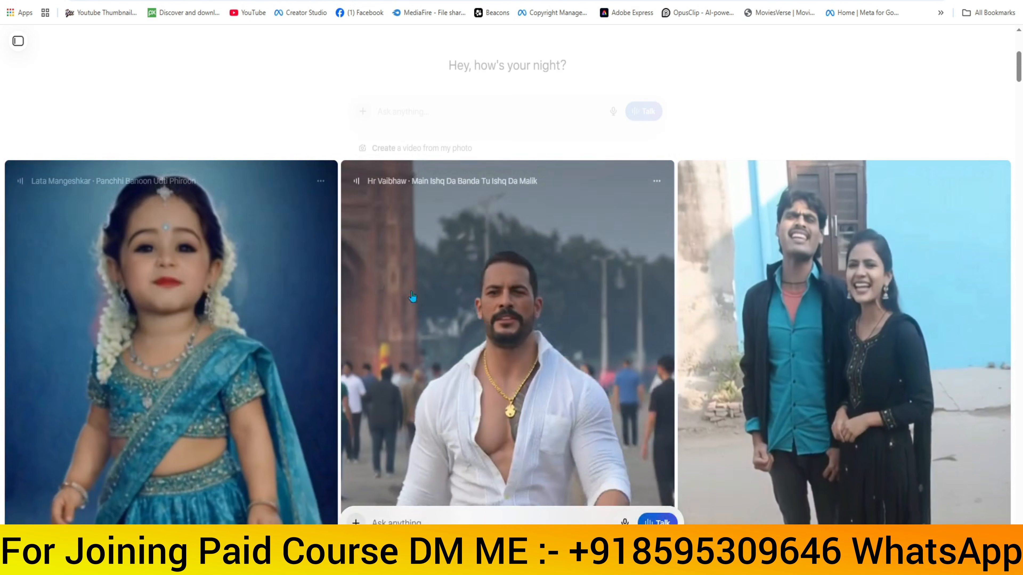
pyautogui.scroll(-4, 413, 297)
pyautogui.scroll(-4, 590, 288)
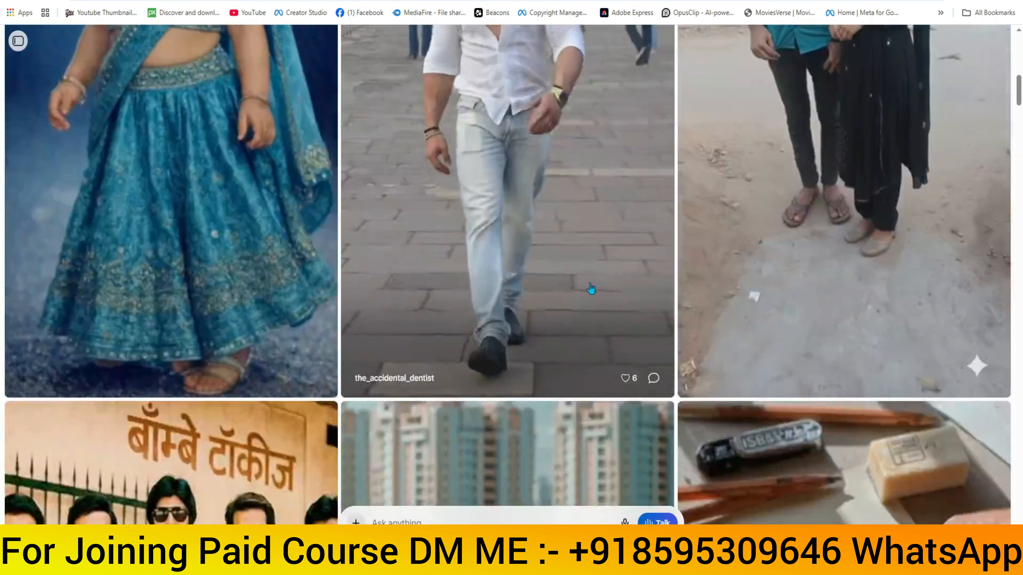
pyautogui.scroll(-6, 591, 289)
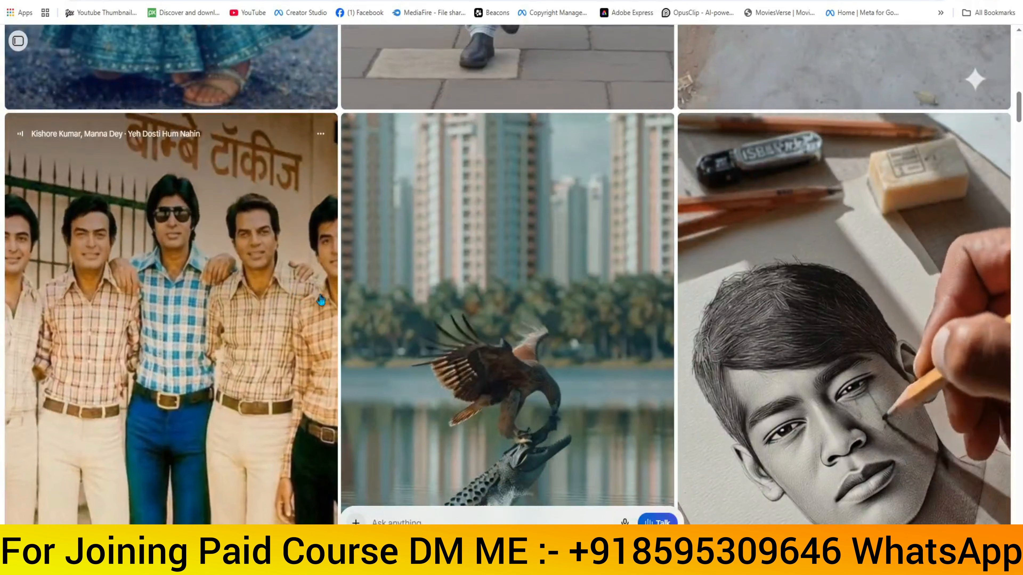
pyautogui.scroll(-3, 321, 300)
pyautogui.scroll(-5, 517, 241)
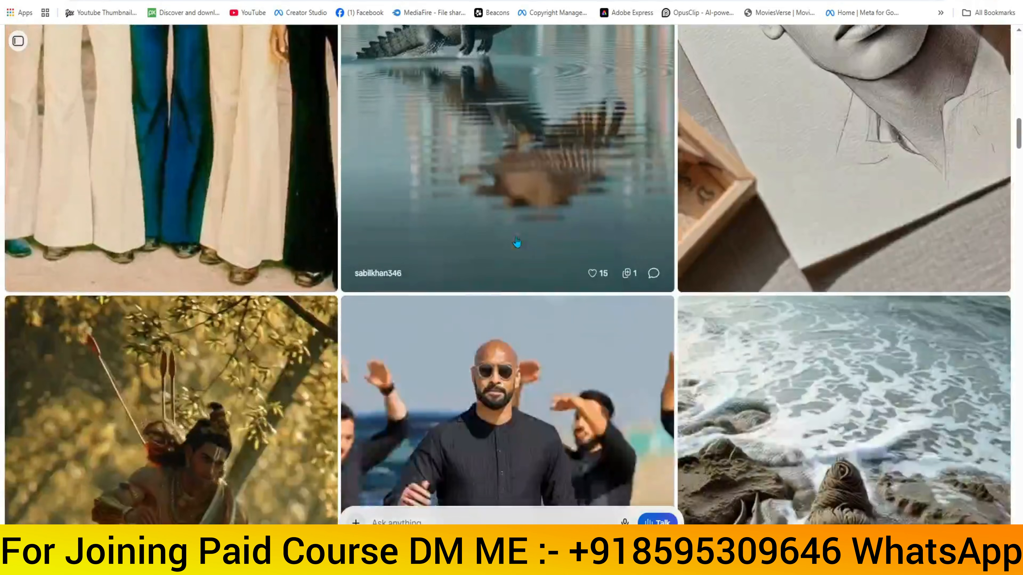
pyautogui.scroll(-12, 517, 242)
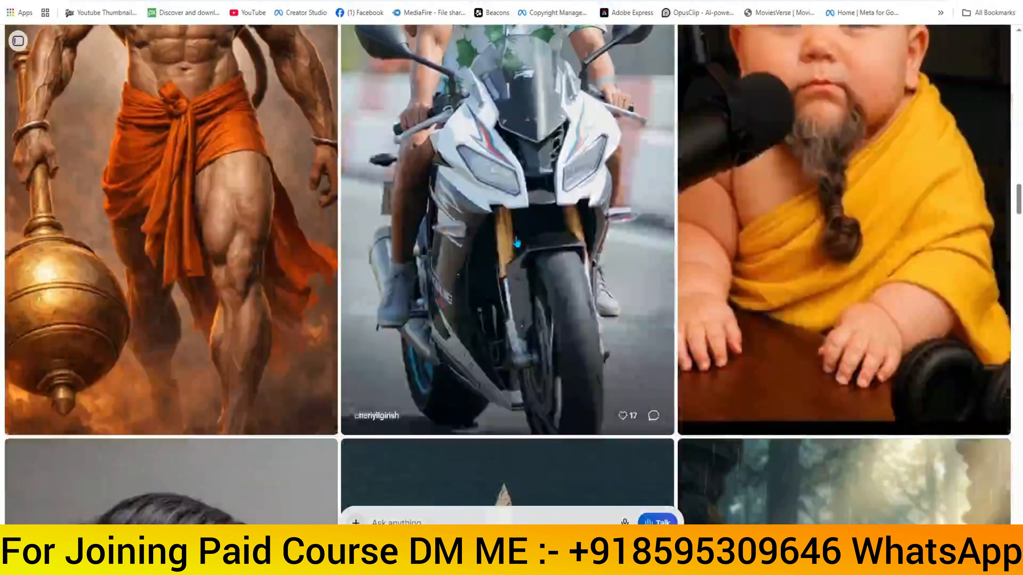
pyautogui.scroll(-7, 517, 242)
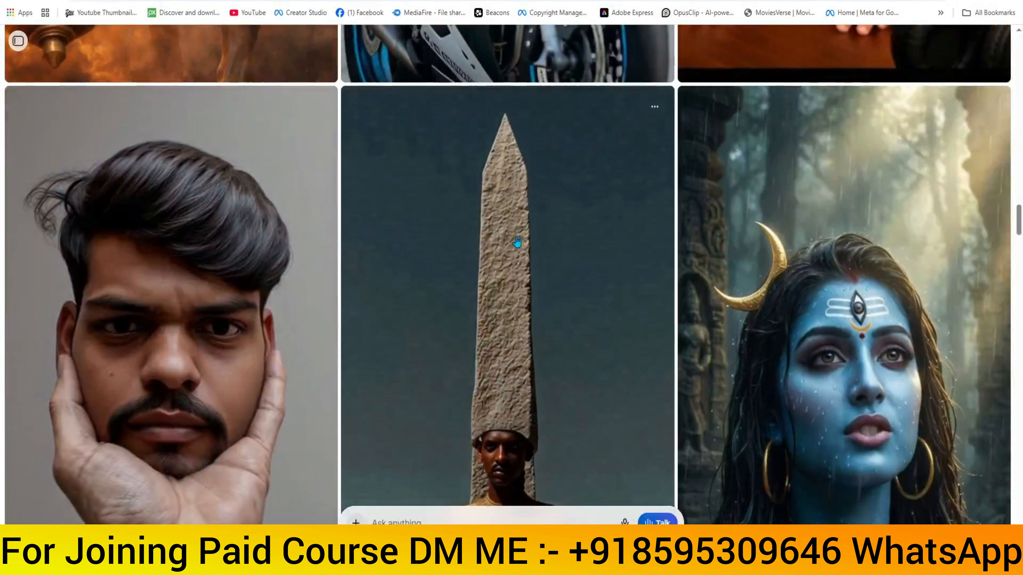
pyautogui.scroll(-10, 517, 241)
pyautogui.scroll(3, 518, 248)
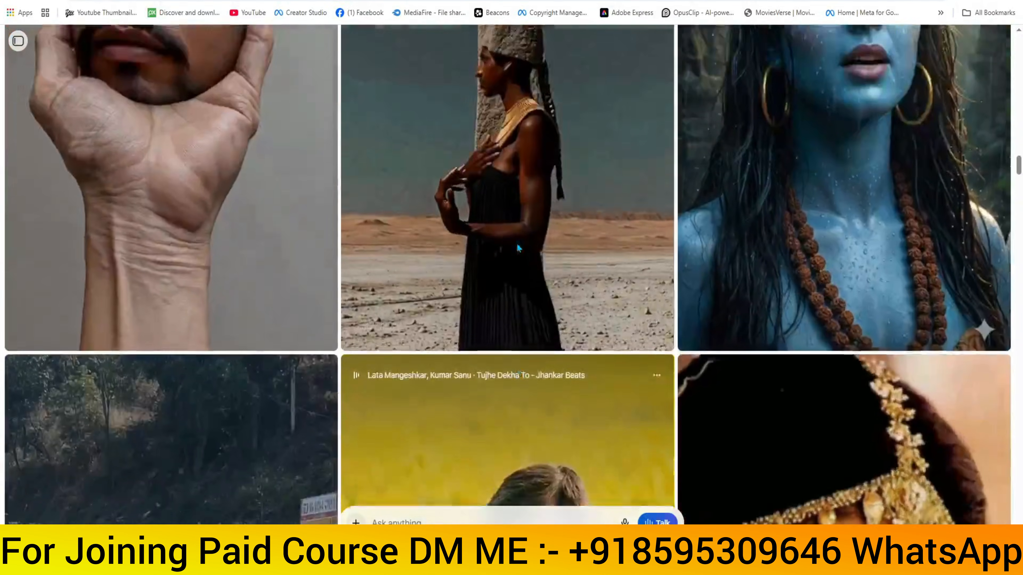
# Step: Open the AI-generated video of a man's head resting on a large hand to view its prompt
pyautogui.scroll(3, 518, 247)
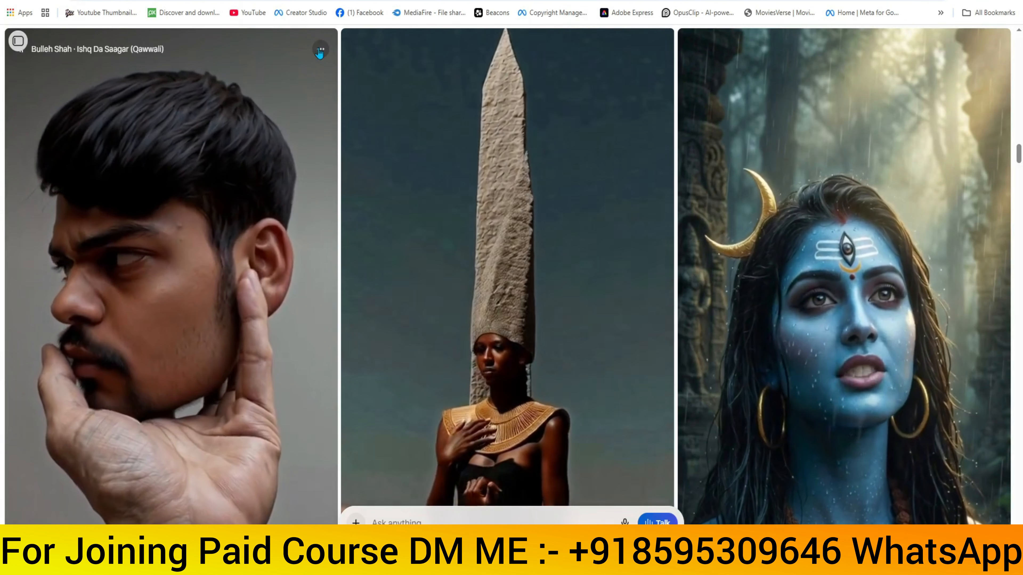
pyautogui.click(320, 50)
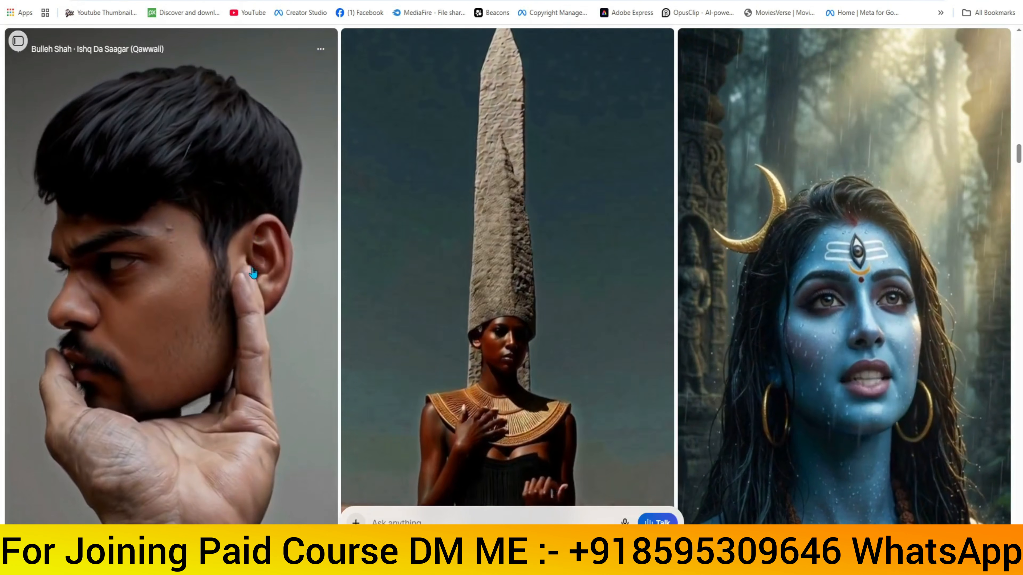
pyautogui.click(253, 274)
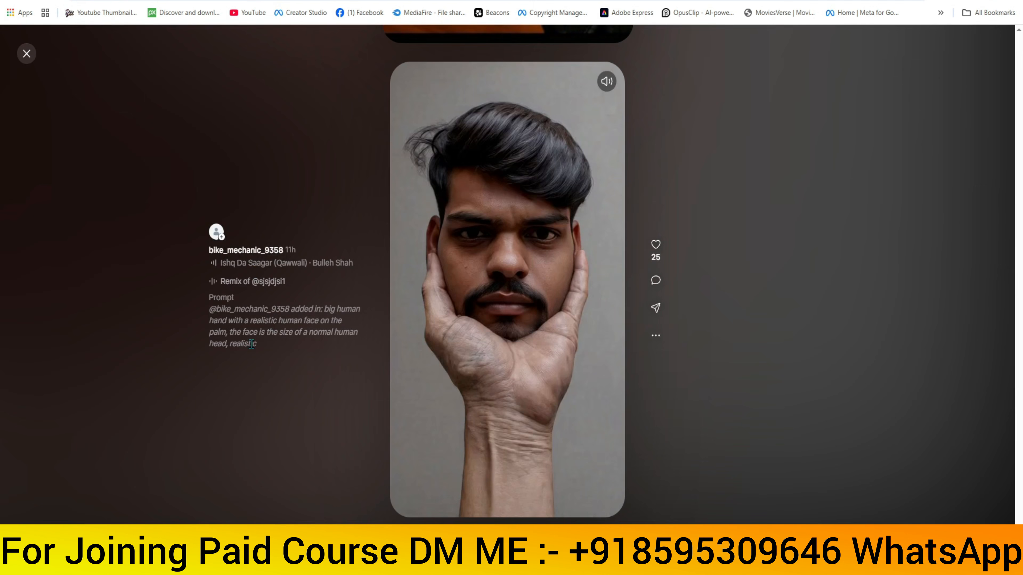
# Step: Pause the hand-and-face video and highlight its prompt for reading, close it, and browse the Meta AI video gallery again
pyautogui.click(448, 318)
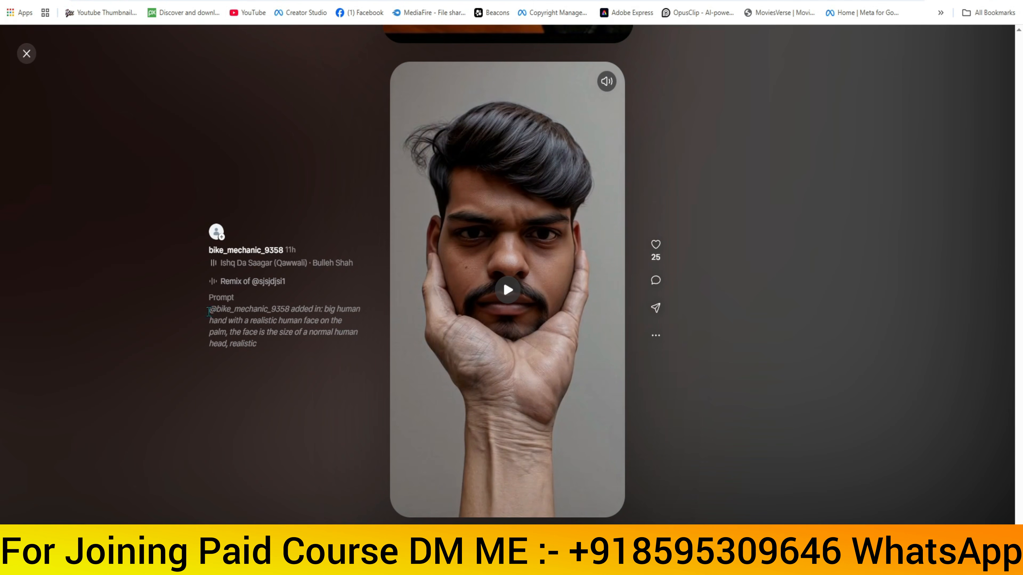
pyautogui.moveTo(209, 313); pyautogui.dragTo(256, 346)
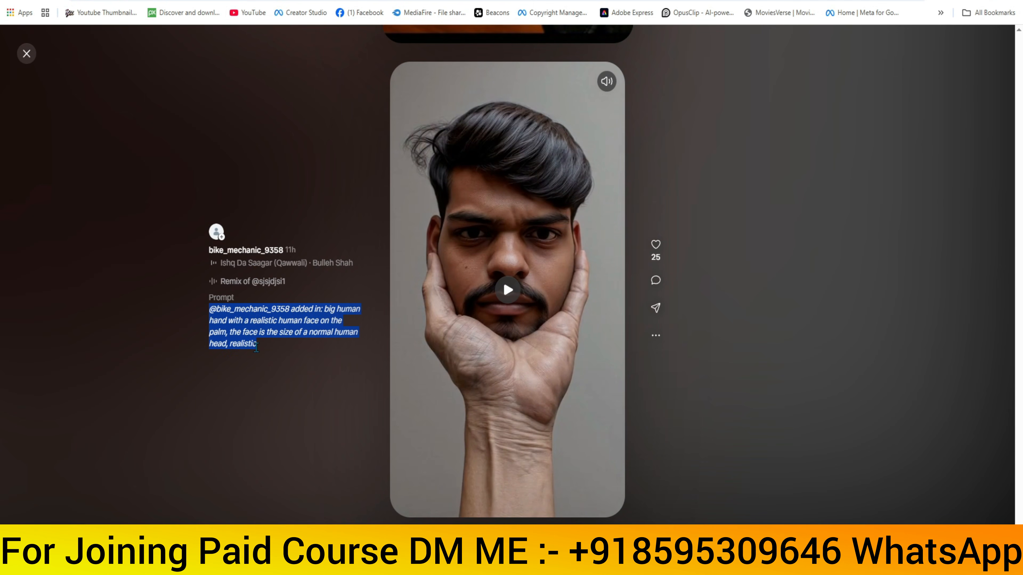
pyautogui.click(332, 309)
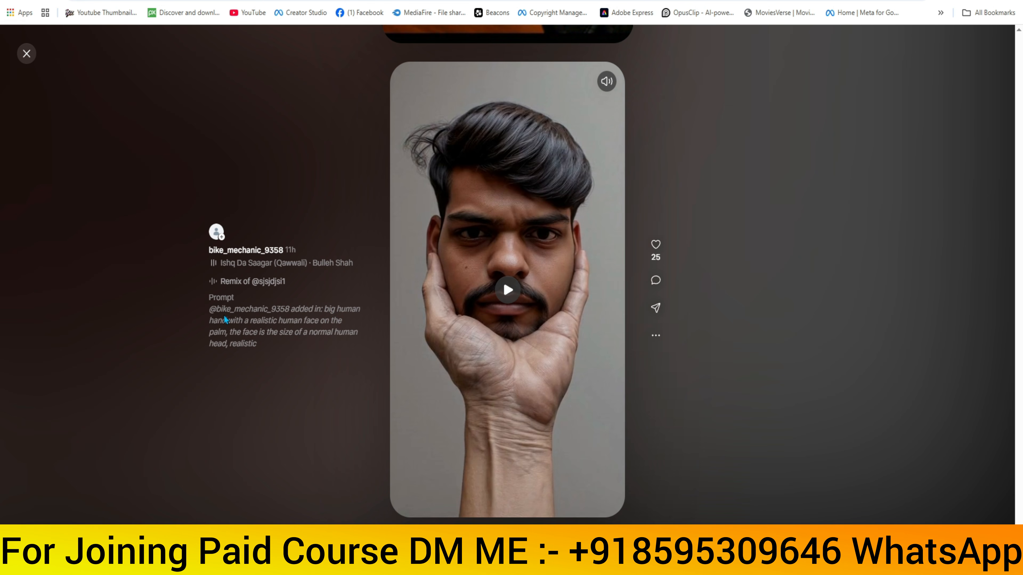
pyautogui.press('Escape')
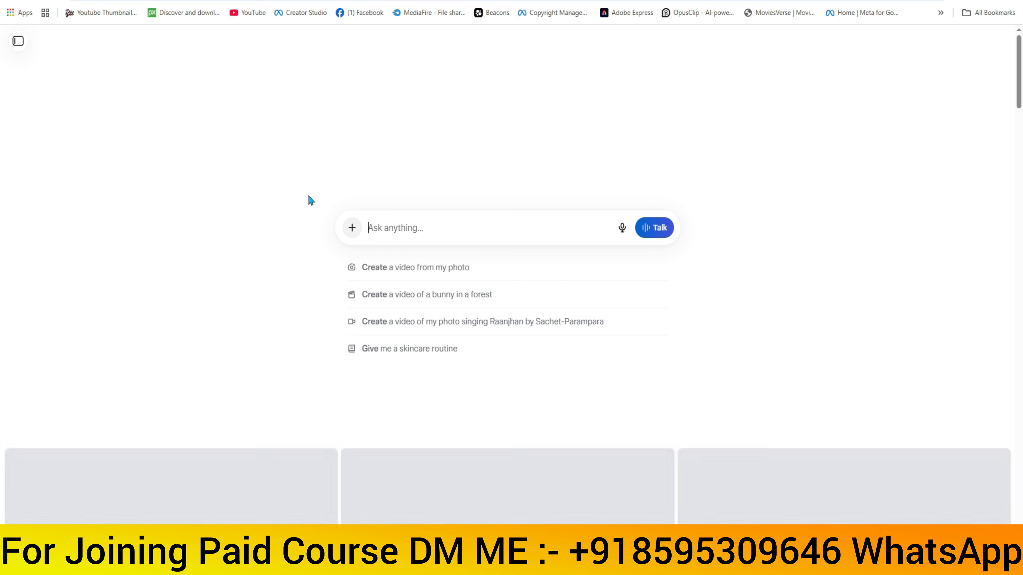
pyautogui.scroll(-10, 312, 224)
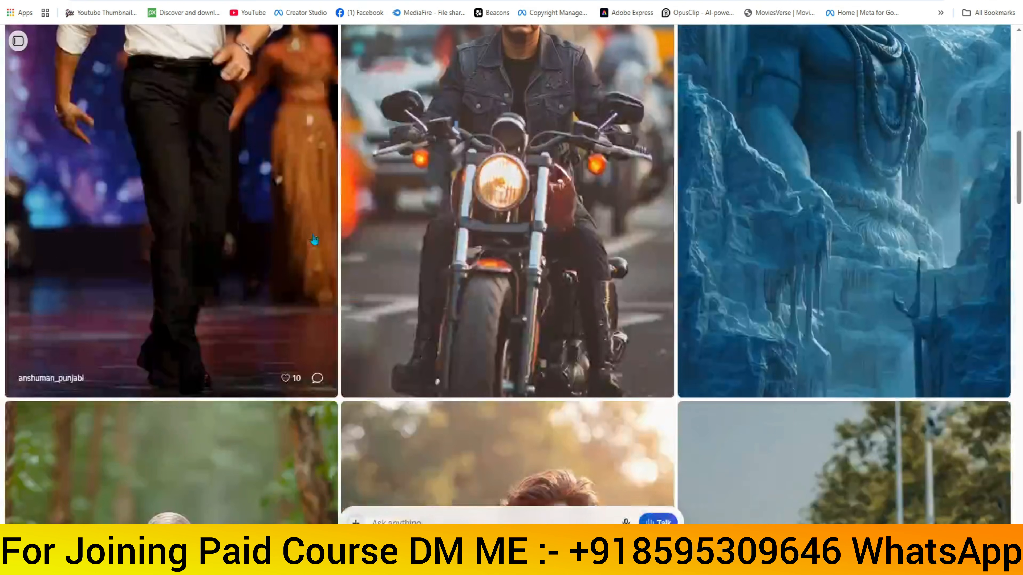
pyautogui.scroll(10, 266, 259)
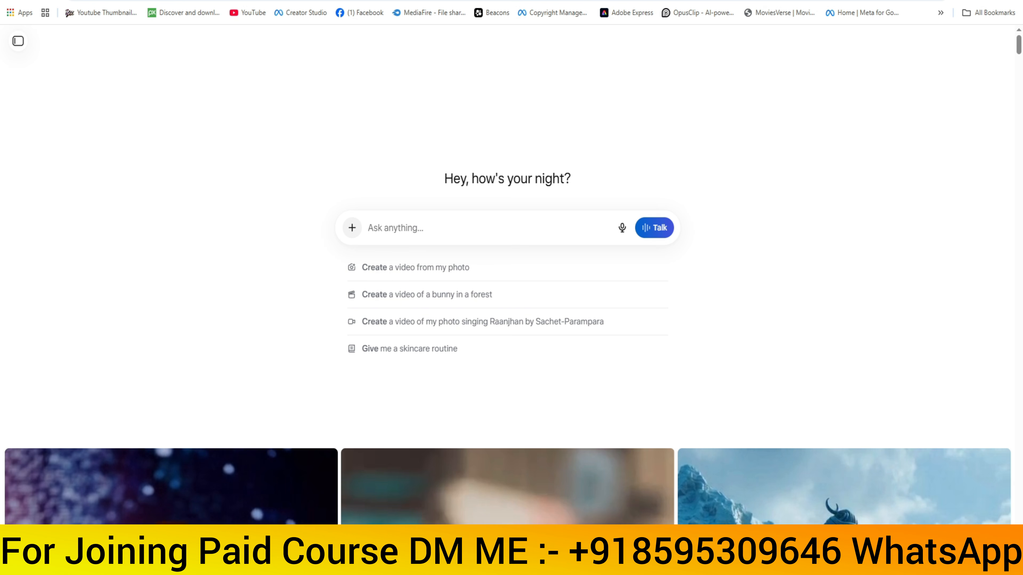
# Step: Open the Google Play store from the Google apps list in a new browser tab
pyautogui.hotkey('ctrl', 't')
pyautogui.click(976, 51)
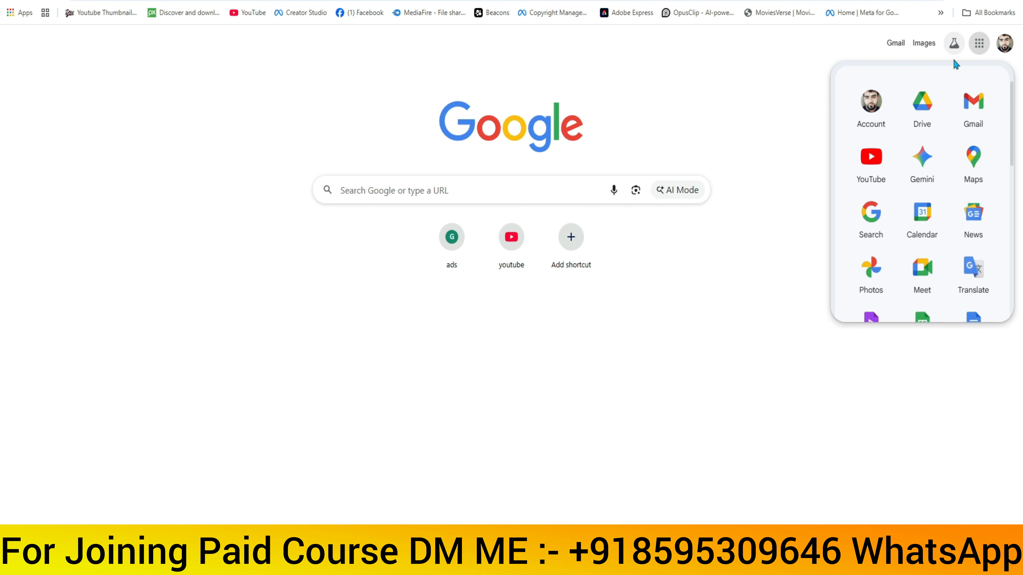
pyautogui.scroll(-3, 911, 221)
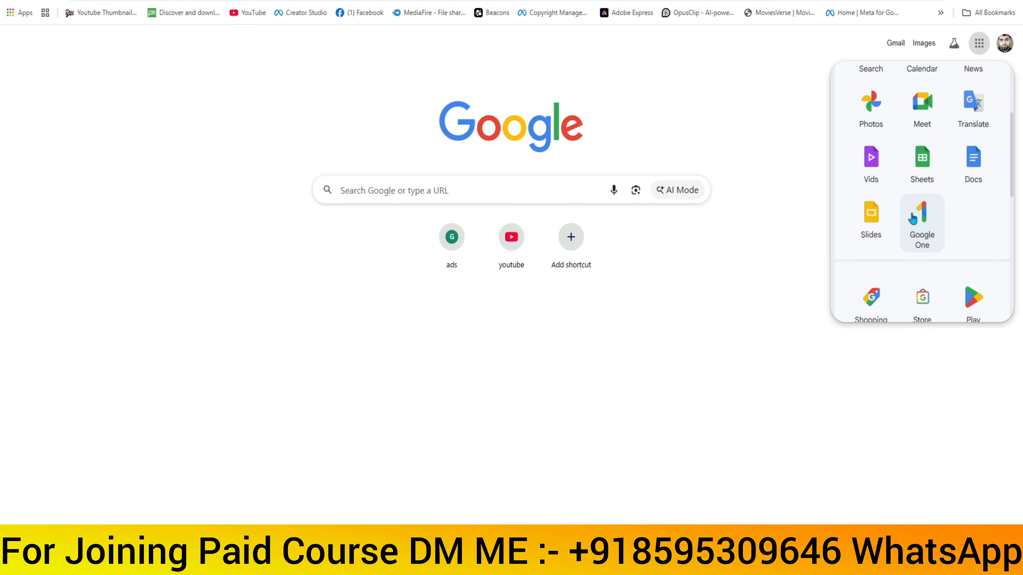
pyautogui.scroll(-4, 912, 218)
pyautogui.click(973, 139)
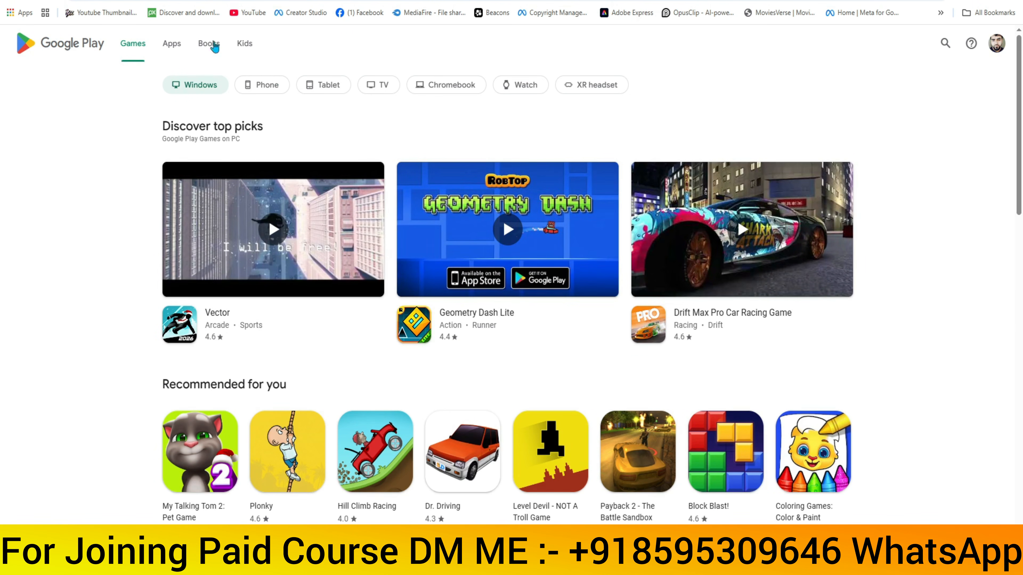
# Step: Search Google Play for "meta ai" and look through the screenshots of the Meta AI - Vibes & AI Glasses app
pyautogui.click(945, 44)
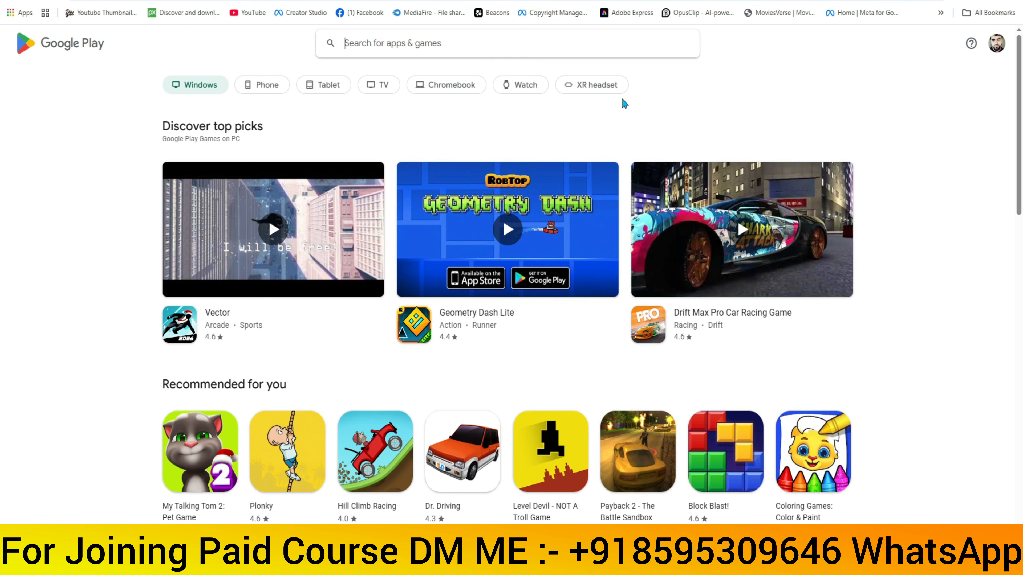
pyautogui.write('meta ai')
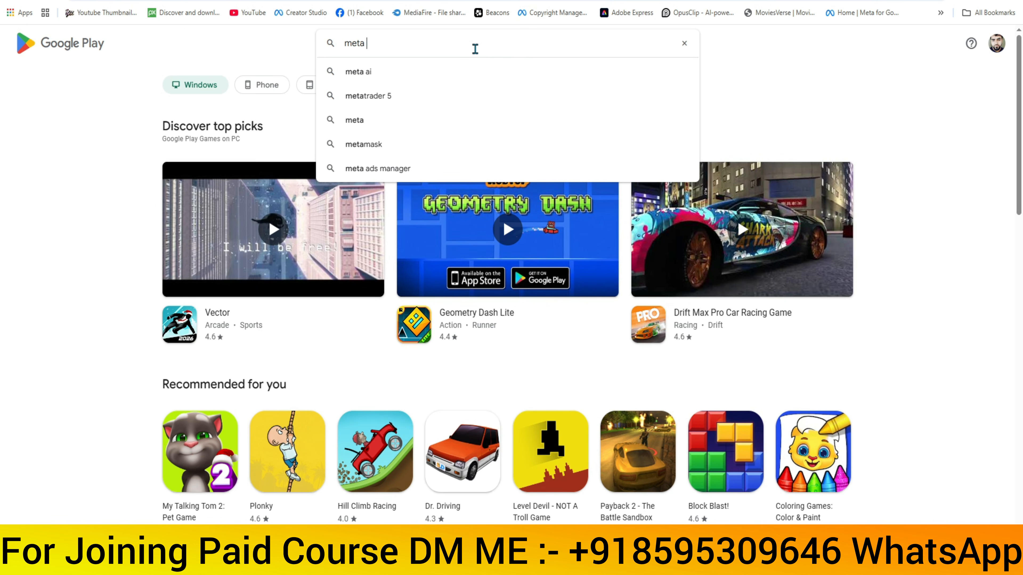
pyautogui.click(399, 72)
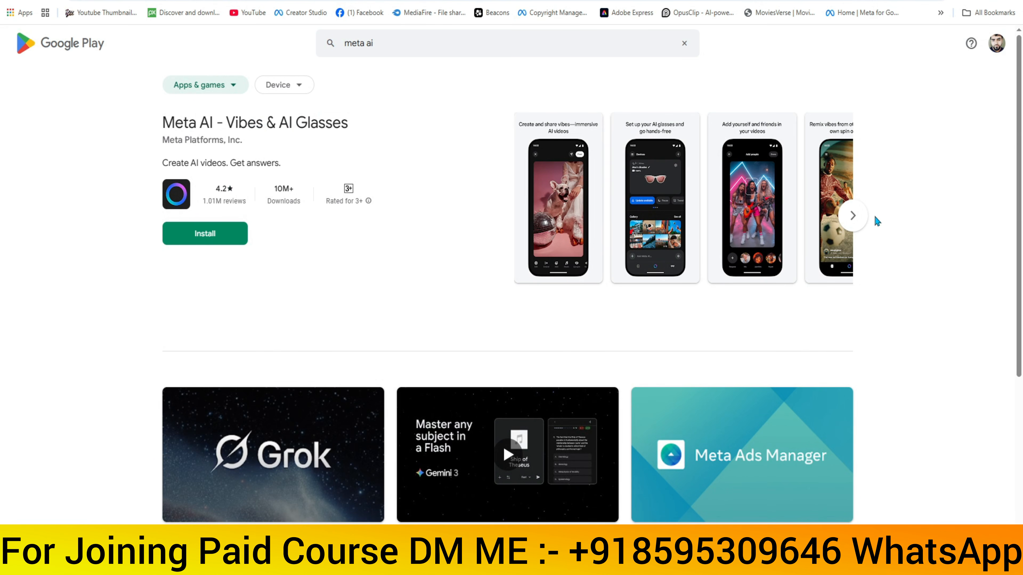
pyautogui.click(853, 216)
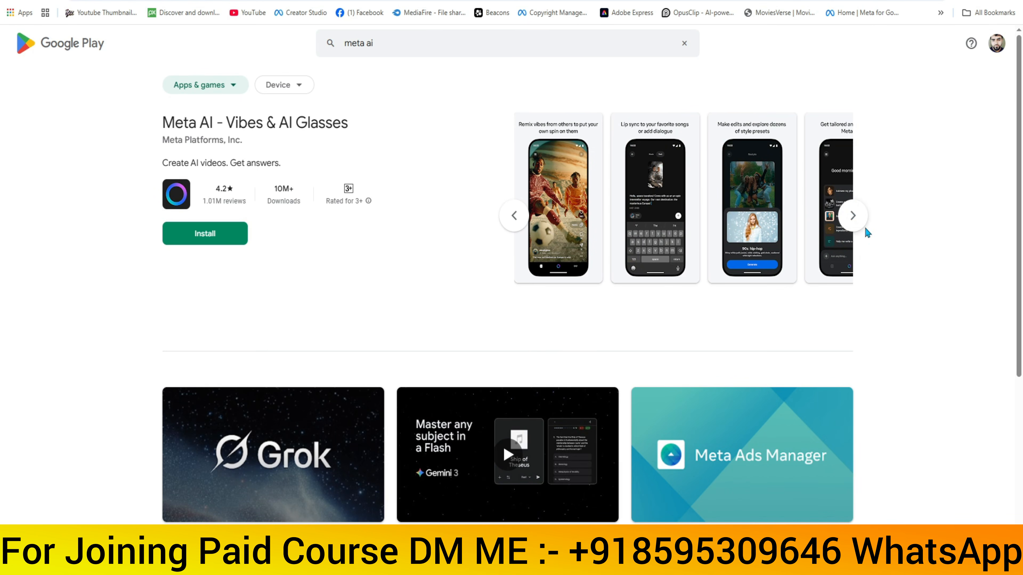
pyautogui.click(854, 219)
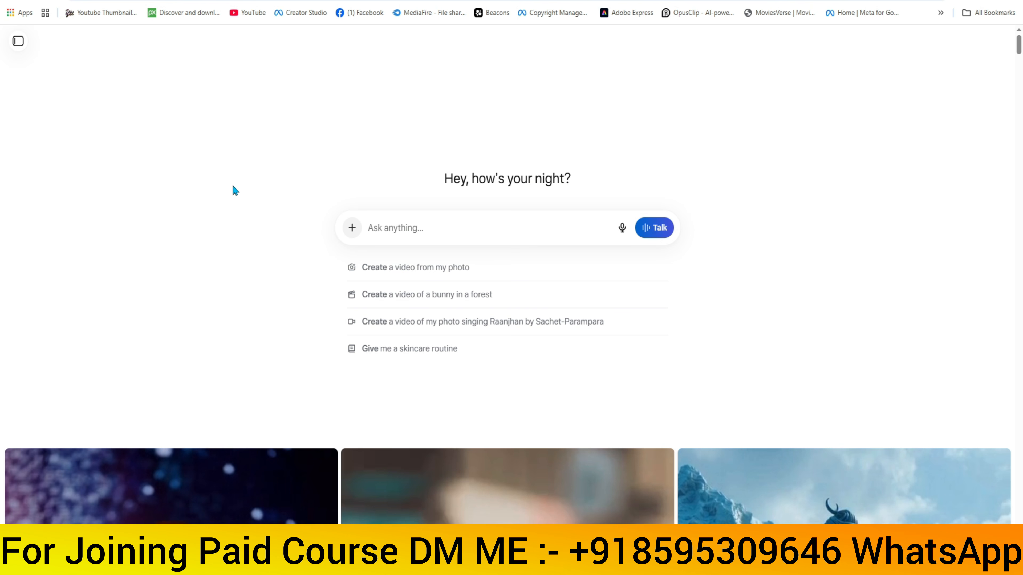
# Step: Switch to ChatGPT in a new browser tab
pyautogui.hotkey('ctrl', 't')
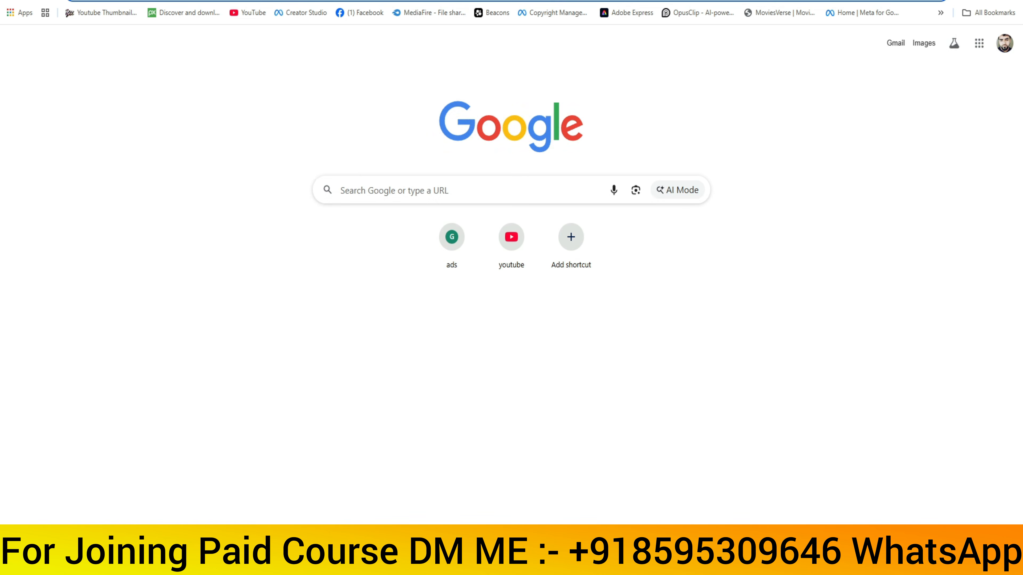
pyautogui.click(194, 8)
pyautogui.click(194, 15)
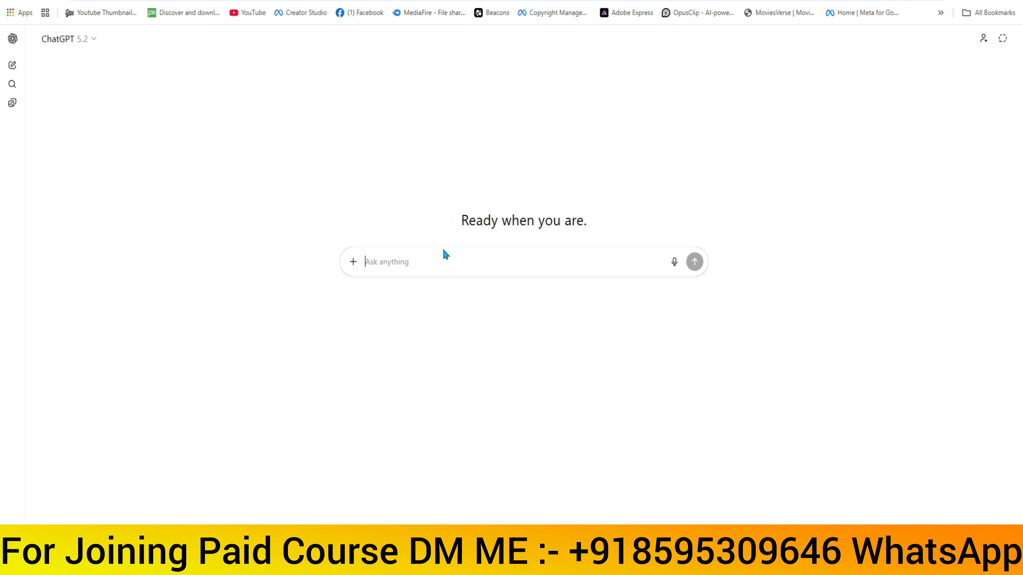
# Step: Ask "mujhe meta ai se cat ki photos banani hai us ke leye alag alag type 10 se 20 prompt likh ke do jise copy paste kar saku"
pyautogui.write('mujhe meta ai se cat ki phoot')
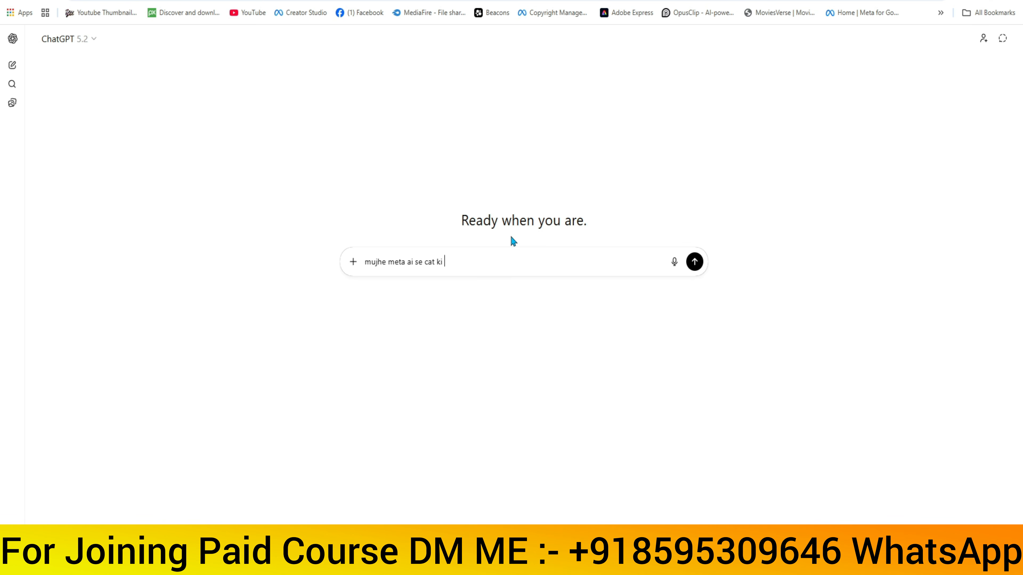
pyautogui.press('BackSpace')
pyautogui.press('BackSpace')
pyautogui.write('tos banani hai us ke leye')
pyautogui.write('alag ')
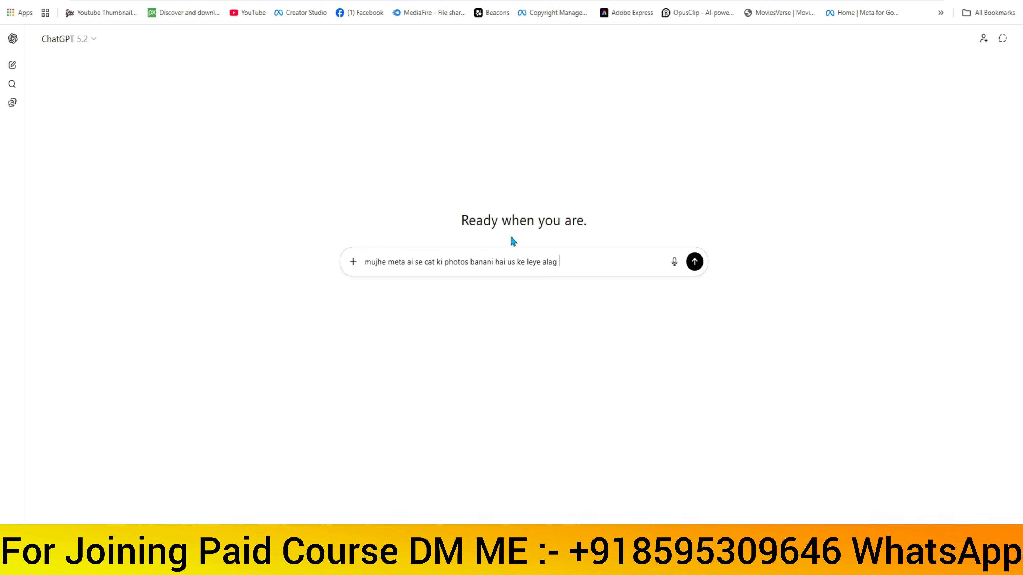
pyautogui.write('alag type 10 se 2 0')
pyautogui.press('Left')
pyautogui.press('BackSpace')
pyautogui.press('Left')
pyautogui.press('End')
pyautogui.write('prompt likh ke do jise copy paste kar saku')
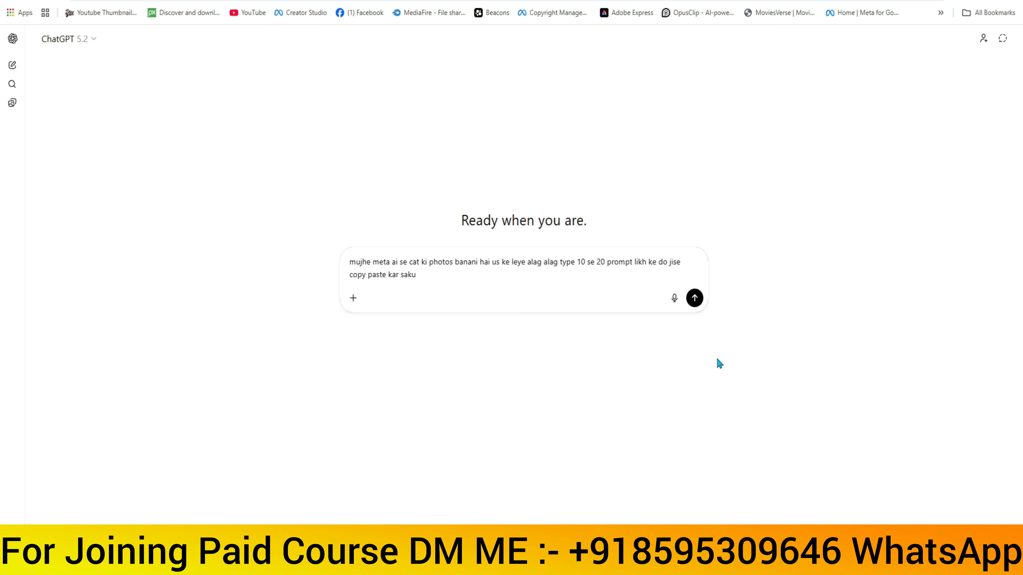
pyautogui.click(694, 297)
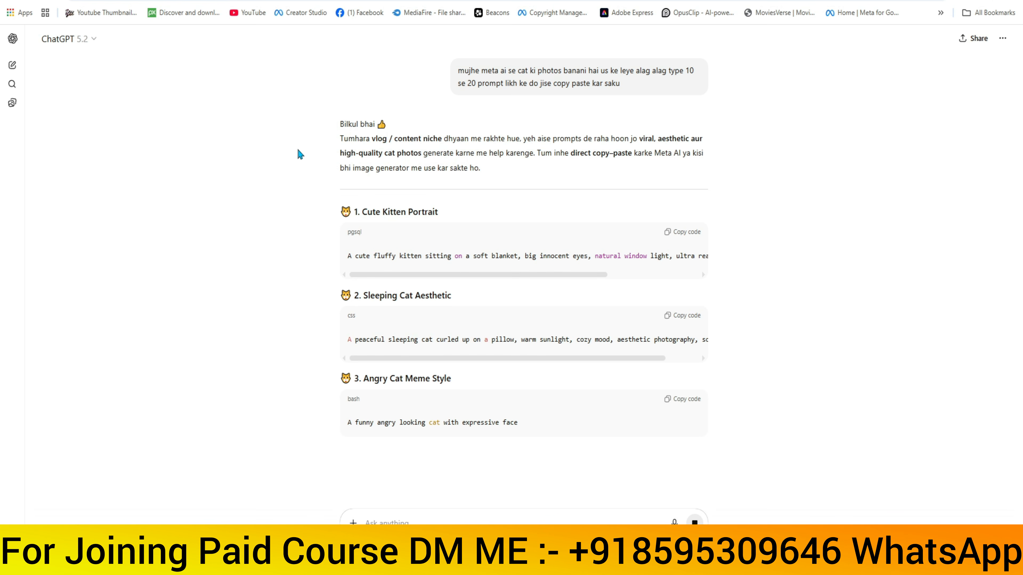
# Step: Copy ChatGPT's Cute Kitten Portrait prompt into the Meta AI prompt box and turn on Create mode for an image
pyautogui.click(677, 233)
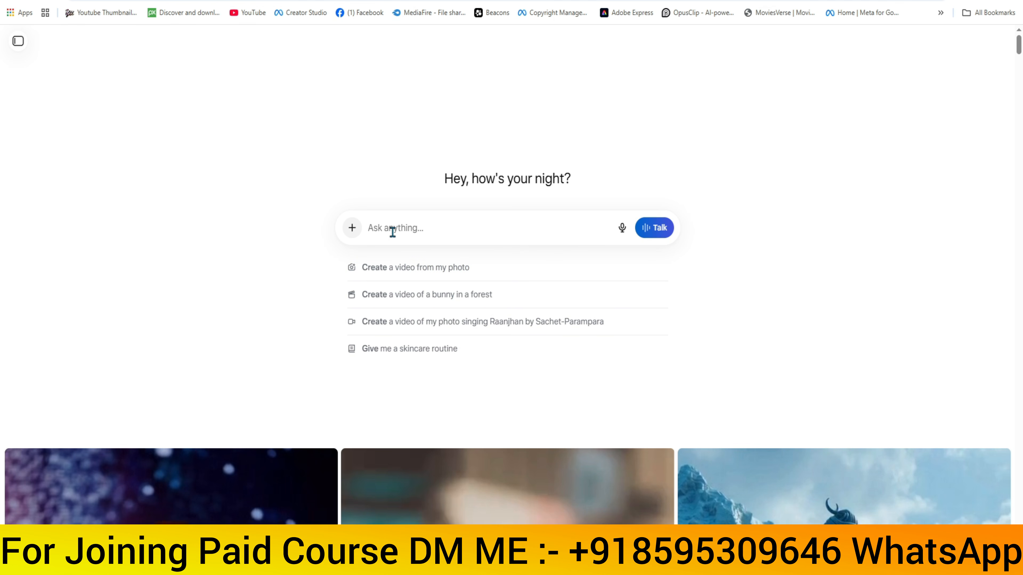
pyautogui.rightClick(410, 235)
pyautogui.click(418, 361)
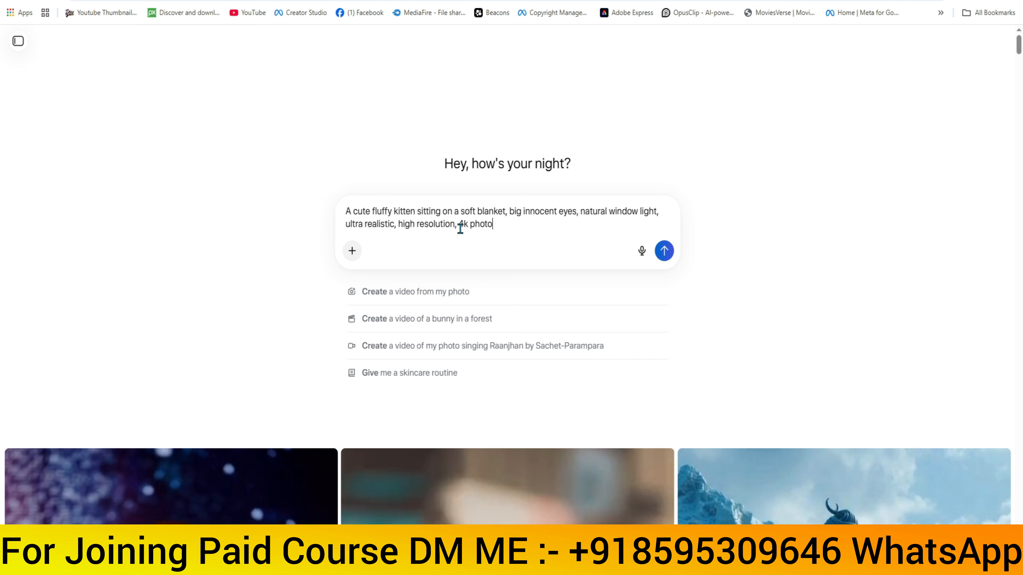
pyautogui.click(352, 251)
pyautogui.click(296, 290)
pyautogui.click(352, 251)
pyautogui.click(381, 202)
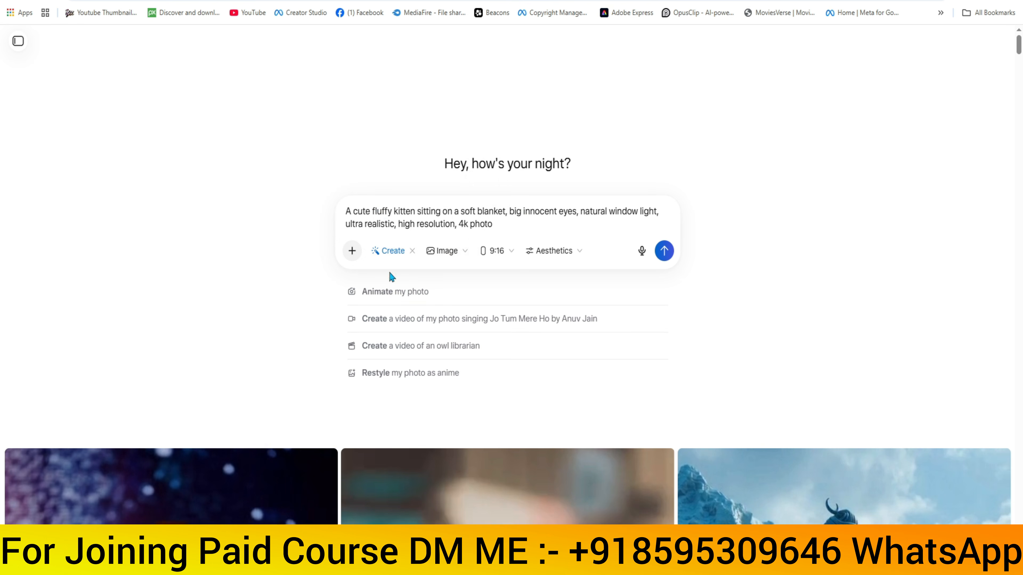
# Step: Set the image aspect ratio to 9:16, check the Aesthetics options, and submit the kitten prompt for generation
pyautogui.click(493, 252)
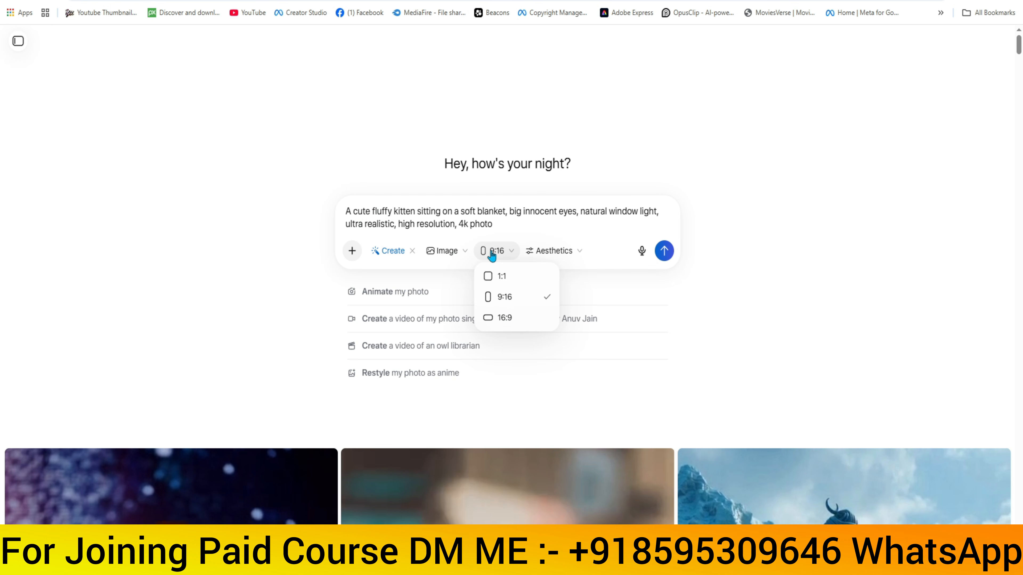
pyautogui.click(518, 282)
pyautogui.click(500, 252)
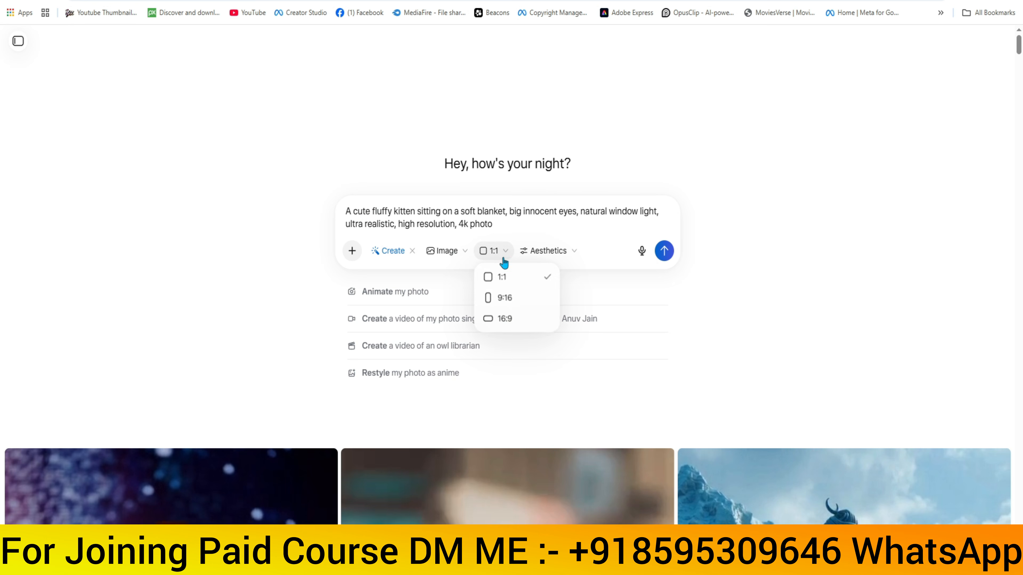
pyautogui.click(526, 297)
pyautogui.click(555, 251)
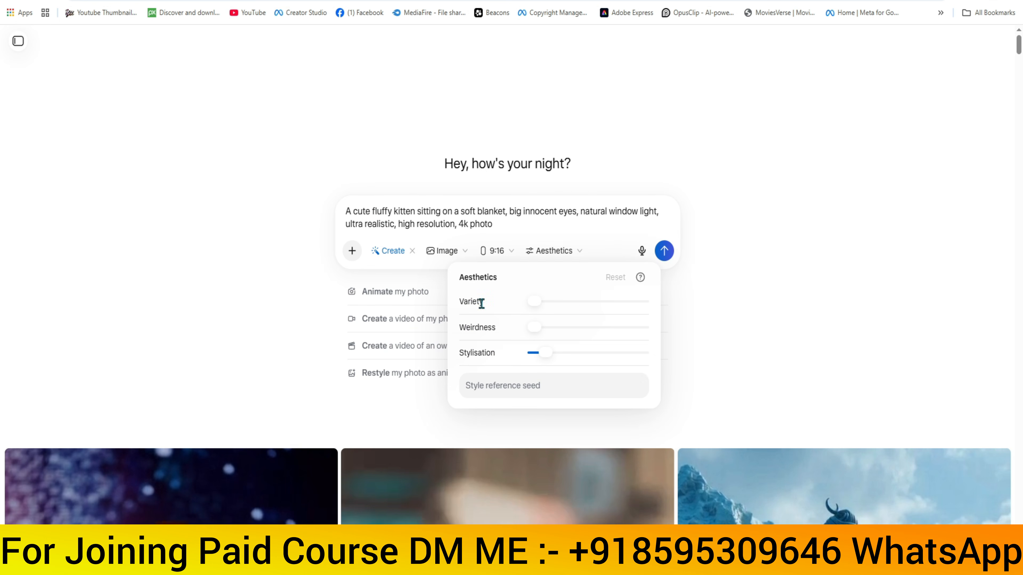
pyautogui.click(291, 304)
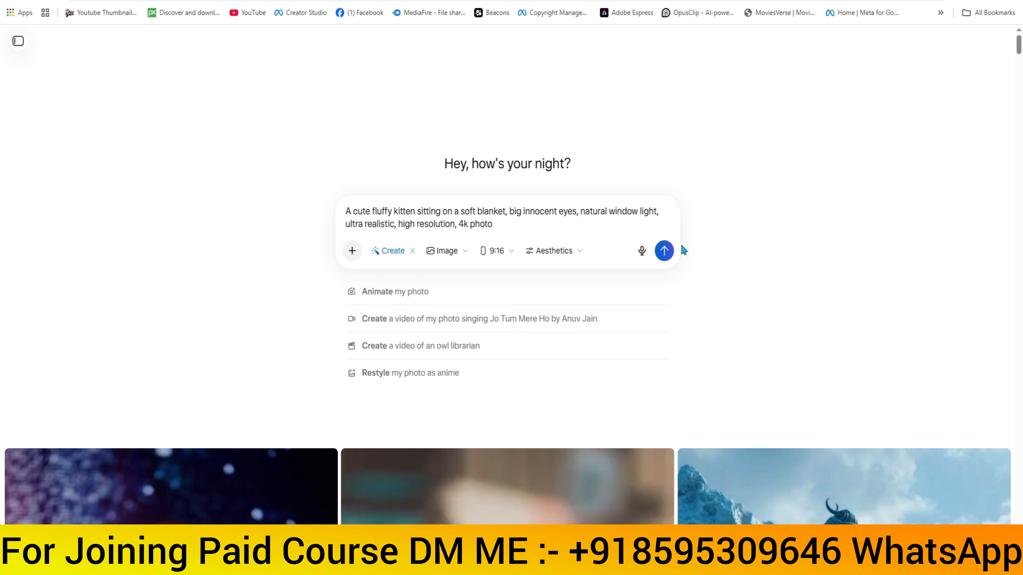
pyautogui.click(670, 250)
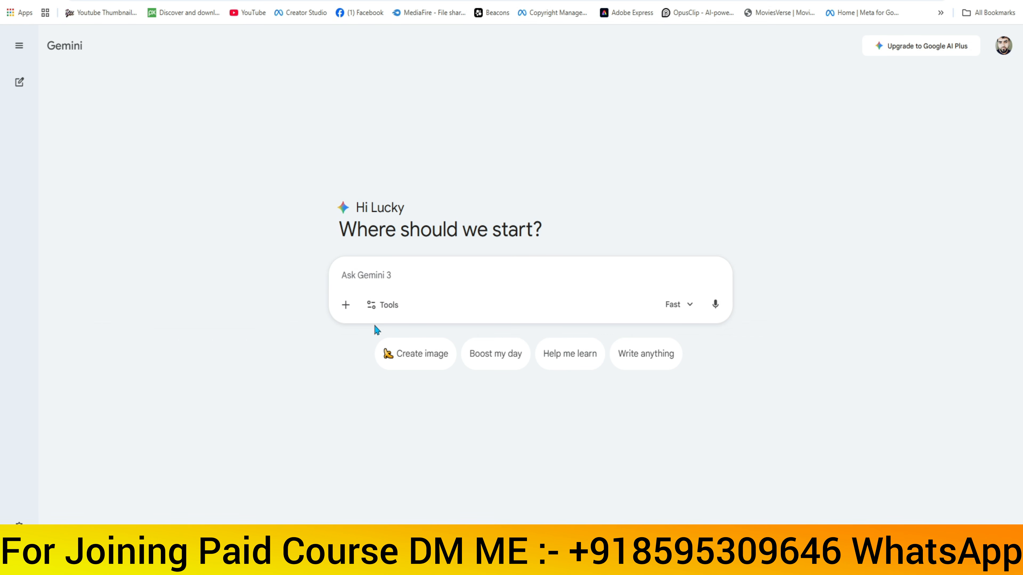
# Step: In Gemini, choose image creation, paste the same cute fluffy kitten prompt and submit it
pyautogui.click(389, 354)
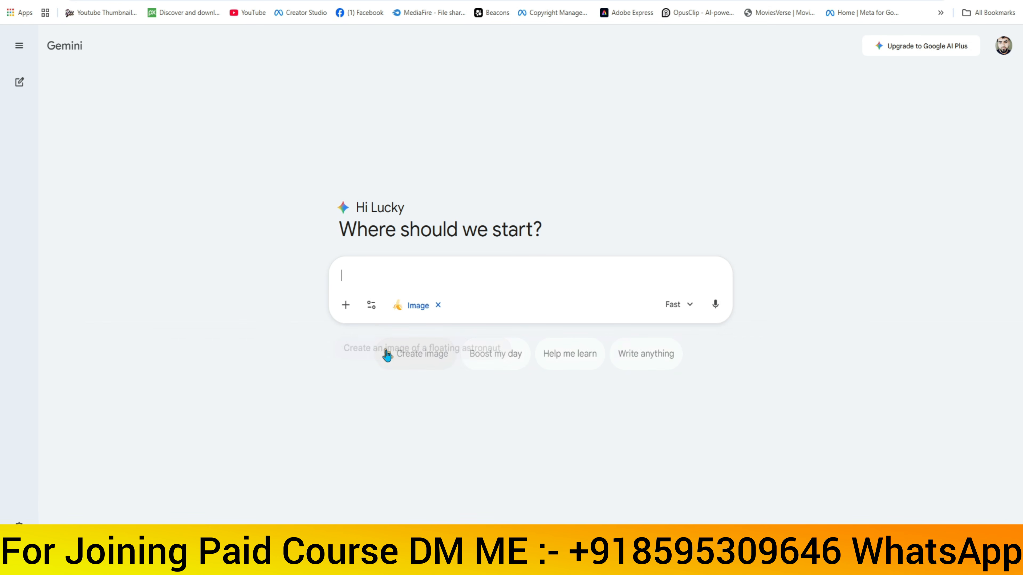
pyautogui.rightClick(368, 276)
pyautogui.click(418, 135)
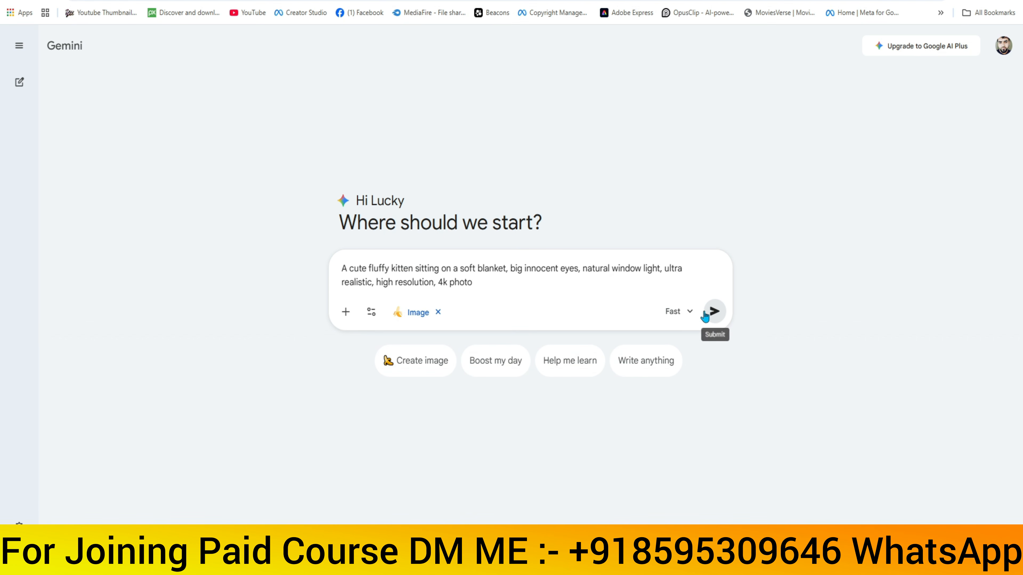
pyautogui.click(713, 309)
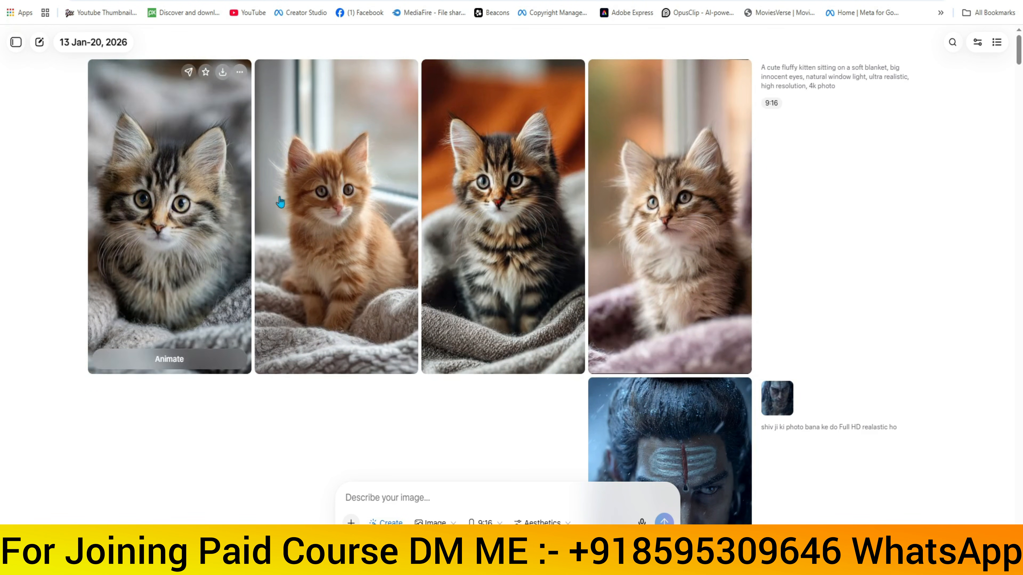
# Step: Save the striped kitten image with the orange background to the Desktop as "cat tasting image" and close the enlarged view
pyautogui.click(493, 176)
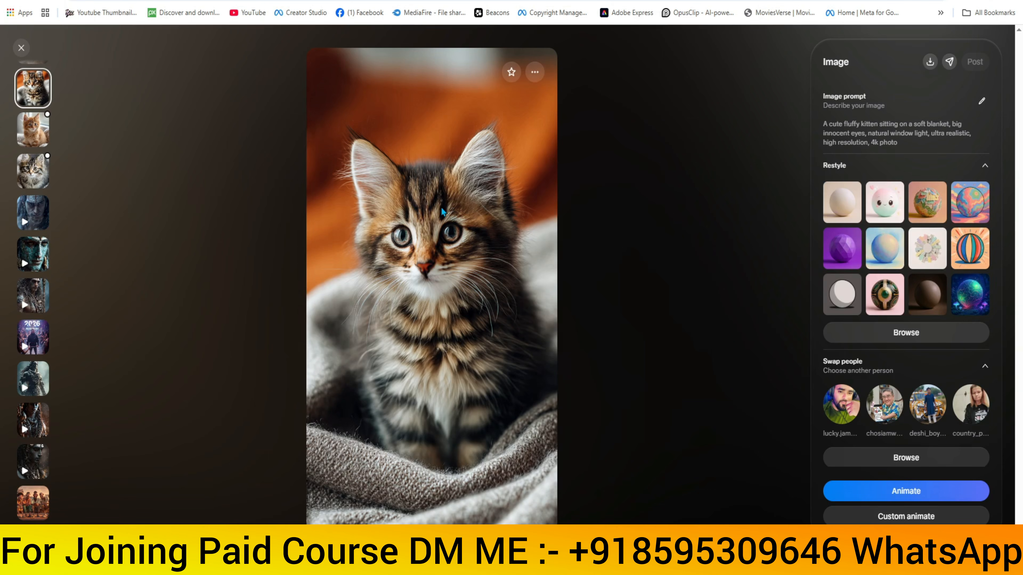
pyautogui.rightClick(441, 207)
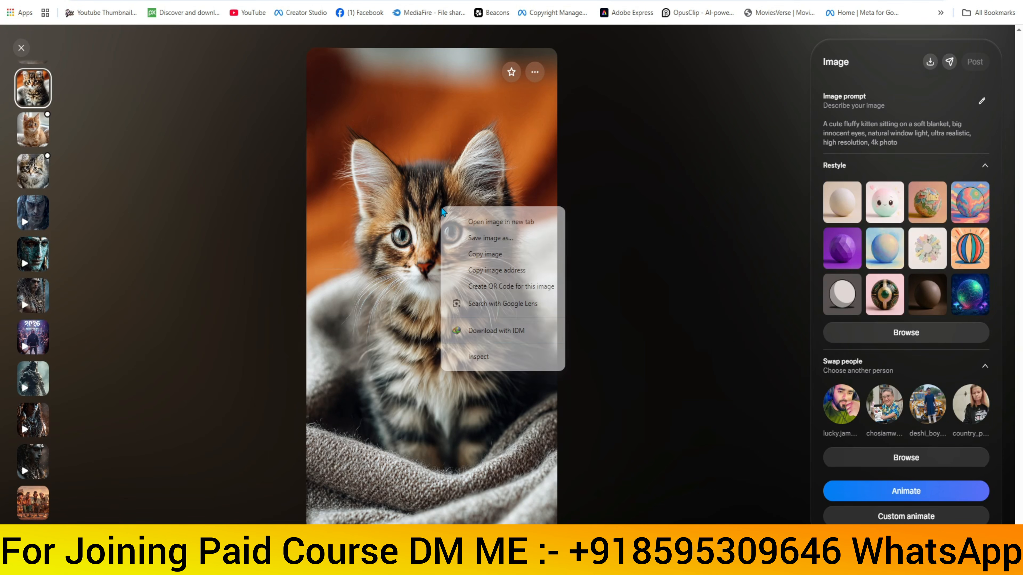
pyautogui.click(458, 242)
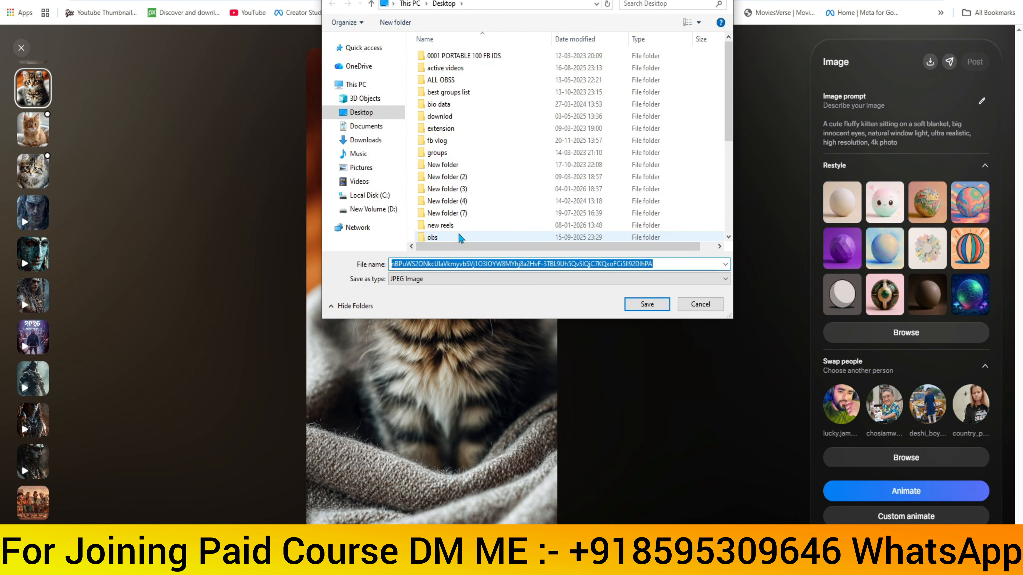
pyautogui.write('catg')
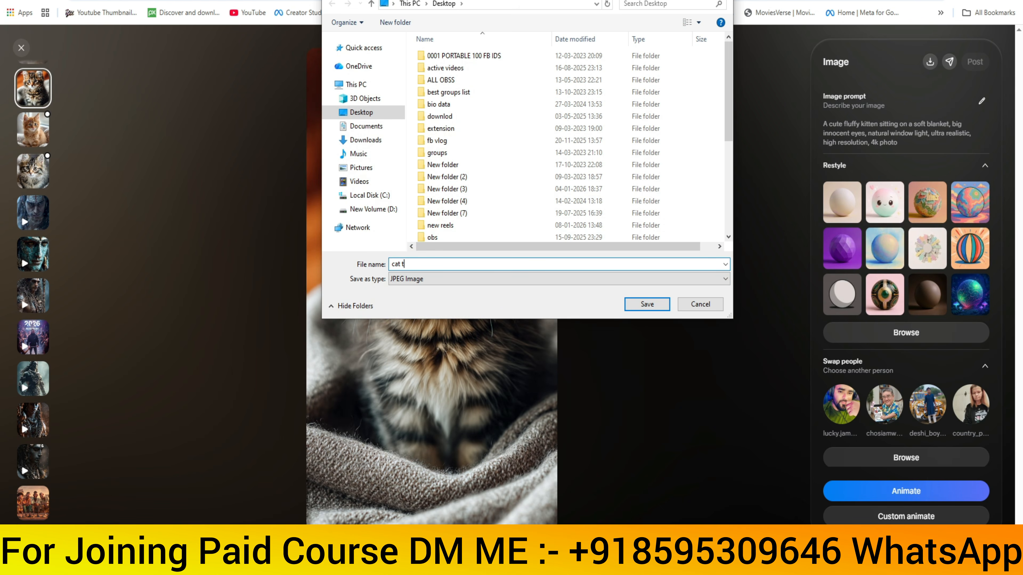
pyautogui.write('tasting image')
pyautogui.press('Return')
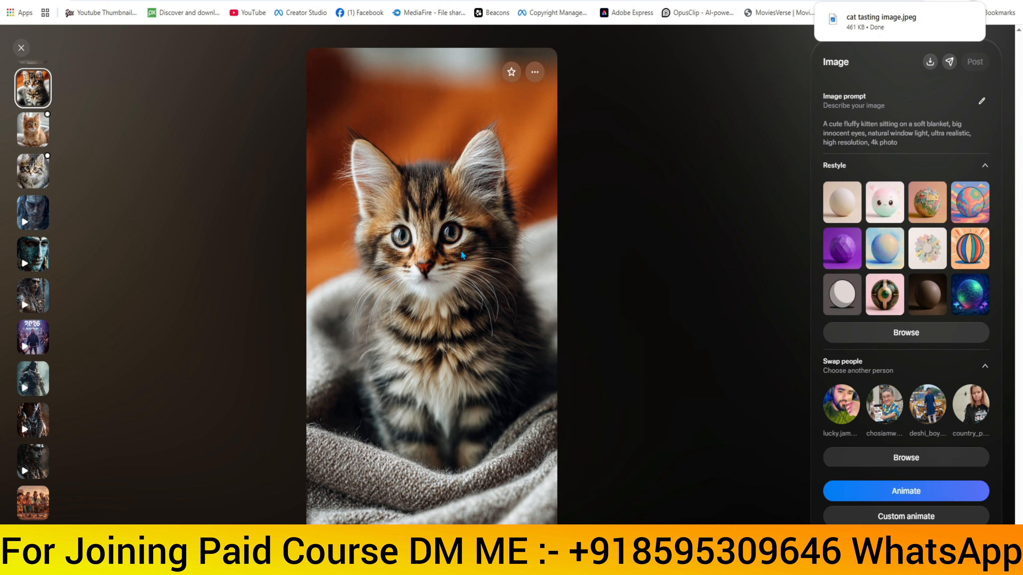
pyautogui.press('Escape')
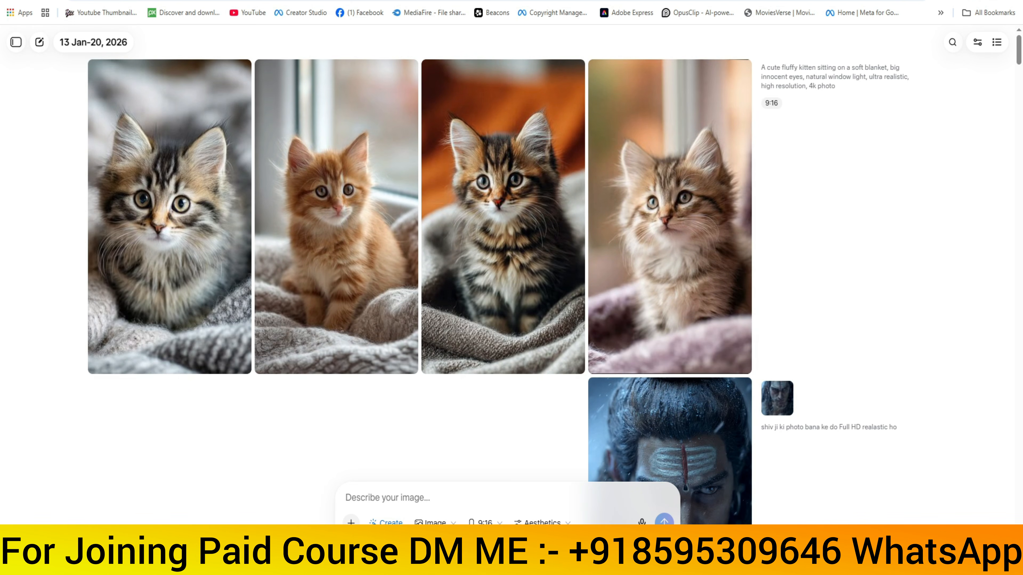
# Step: Copy ChatGPT's Sleeping Cat Aesthetic prompt into the Meta AI prompt box and submit it for generation
pyautogui.hotkey('ctrl', 'Tab')
pyautogui.click(682, 316)
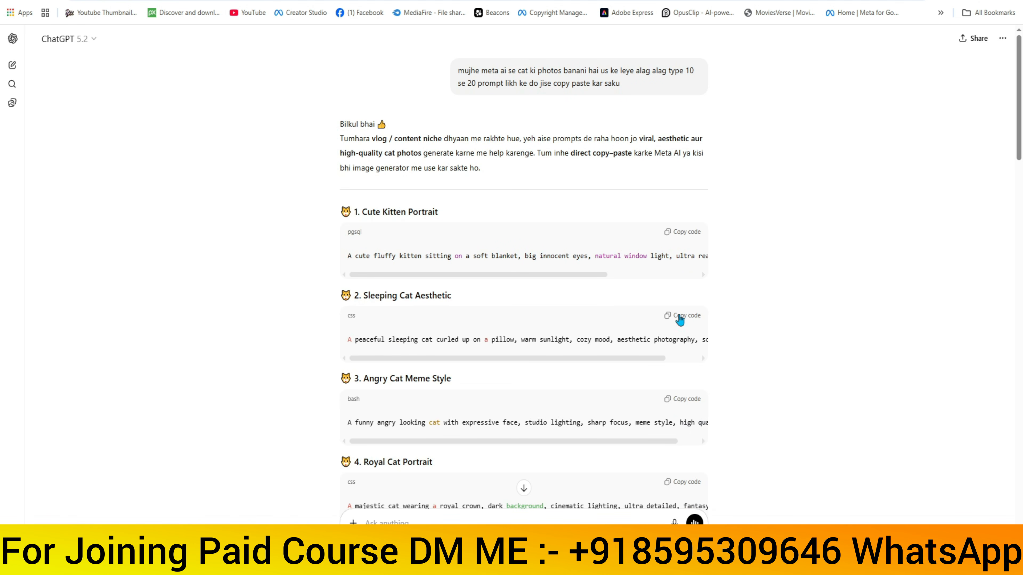
pyautogui.hotkey('ctrl', 'Tab')
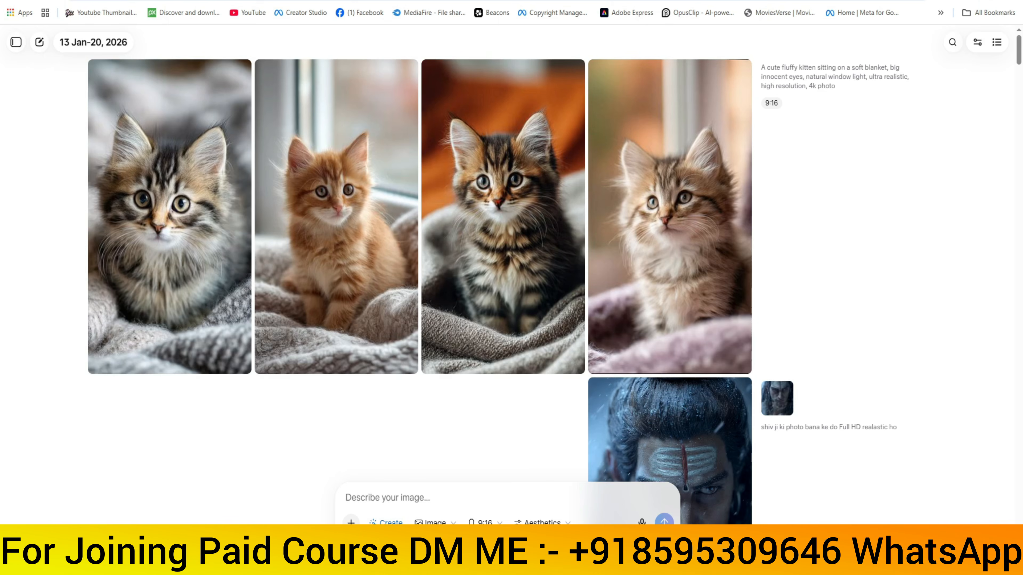
pyautogui.rightClick(431, 499)
pyautogui.click(445, 348)
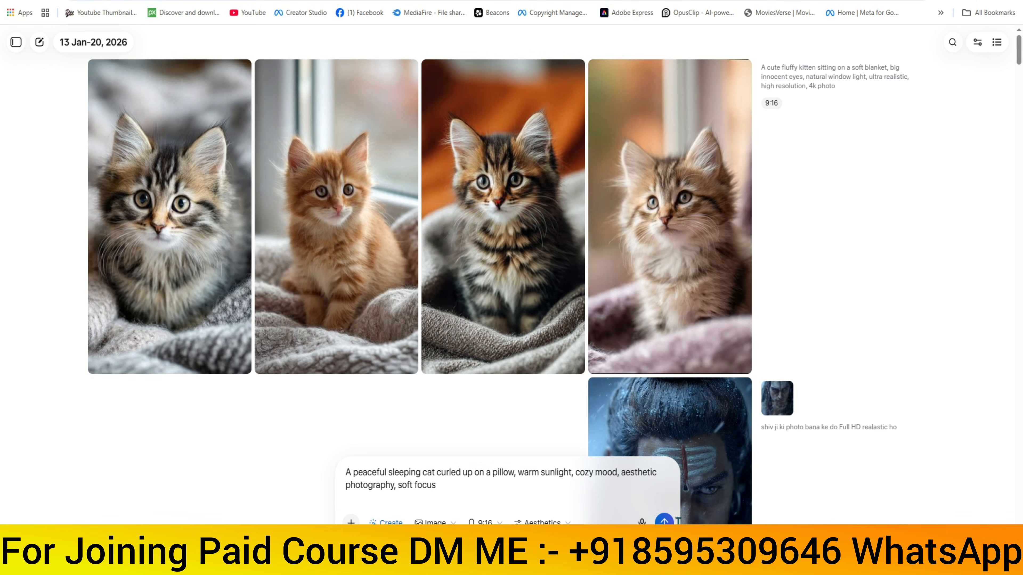
pyautogui.click(664, 522)
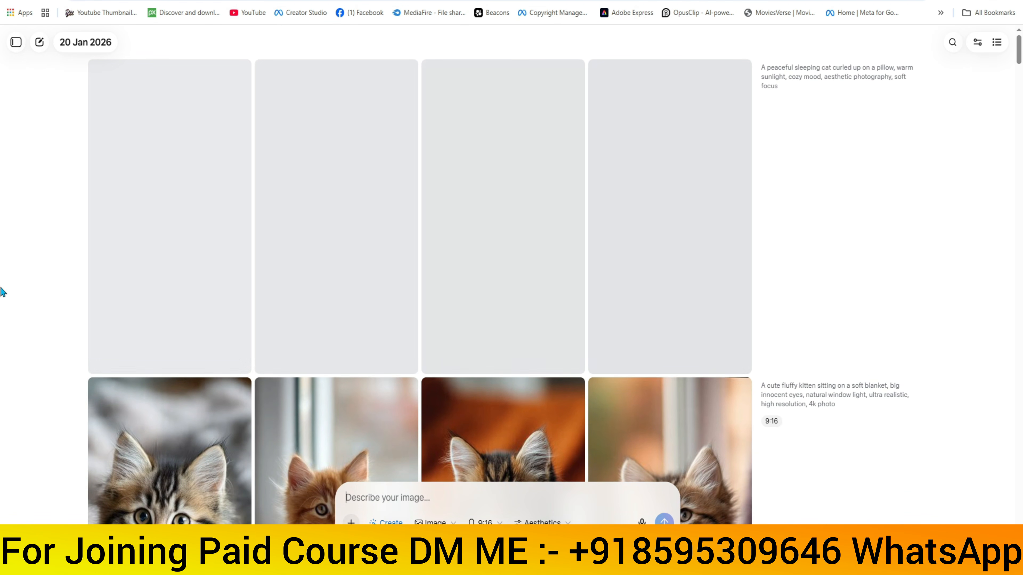
# Step: Animate the first sleeping cat image and the first grey fluffy kitten image
pyautogui.scroll(-3, 53, 321)
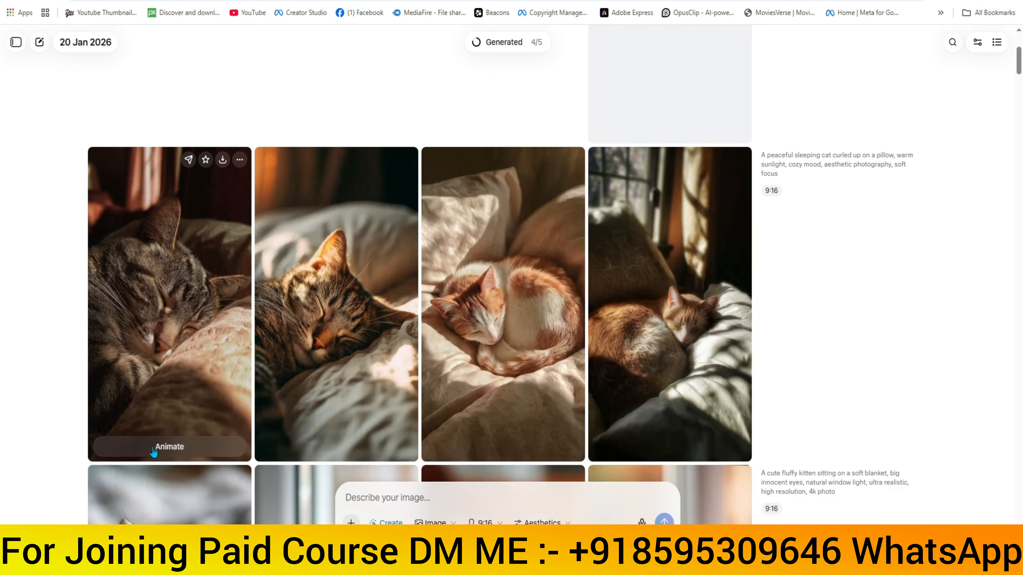
pyautogui.scroll(-6, 23, 418)
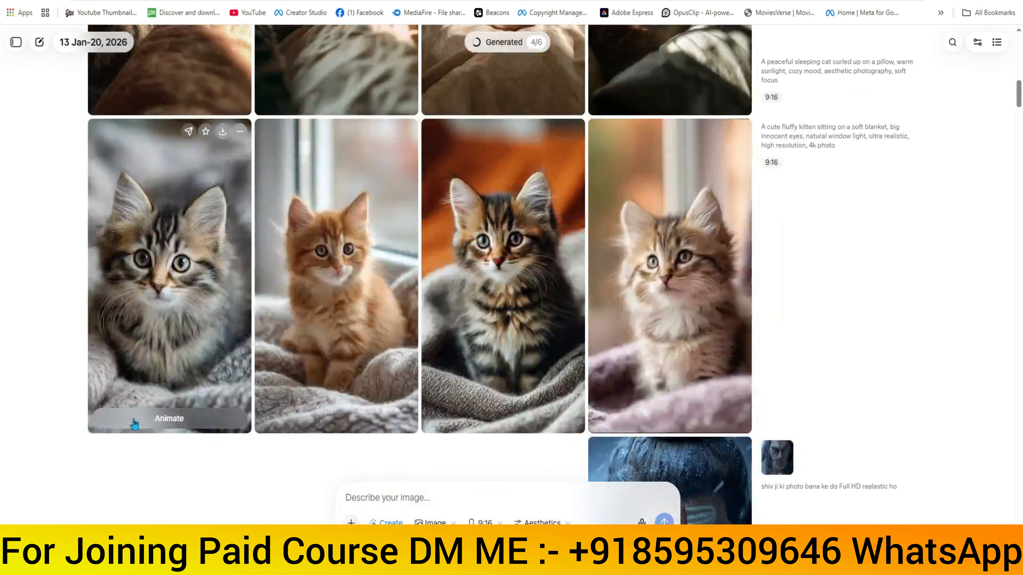
pyautogui.scroll(5, 443, 257)
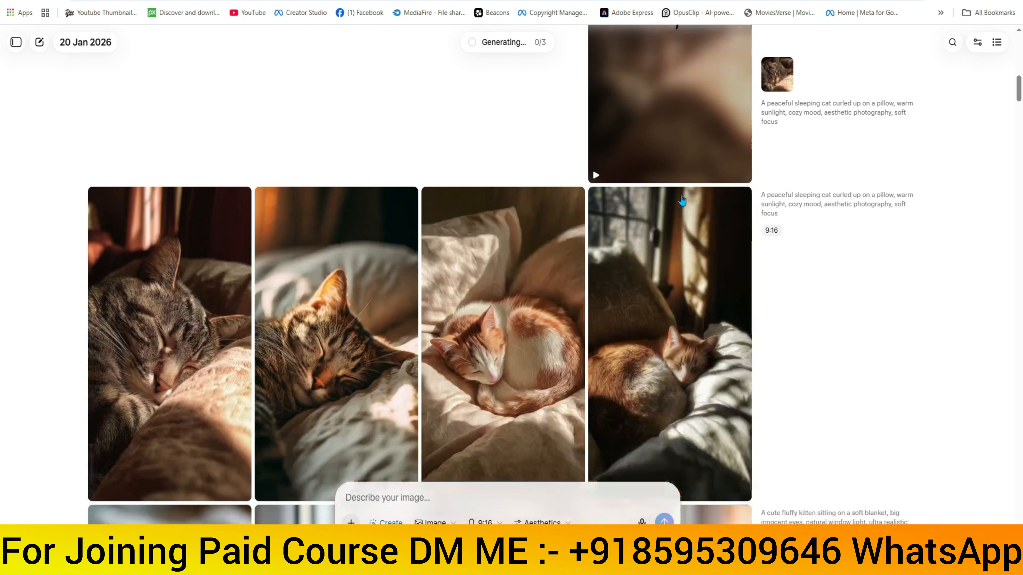
pyautogui.scroll(-1, 335, 236)
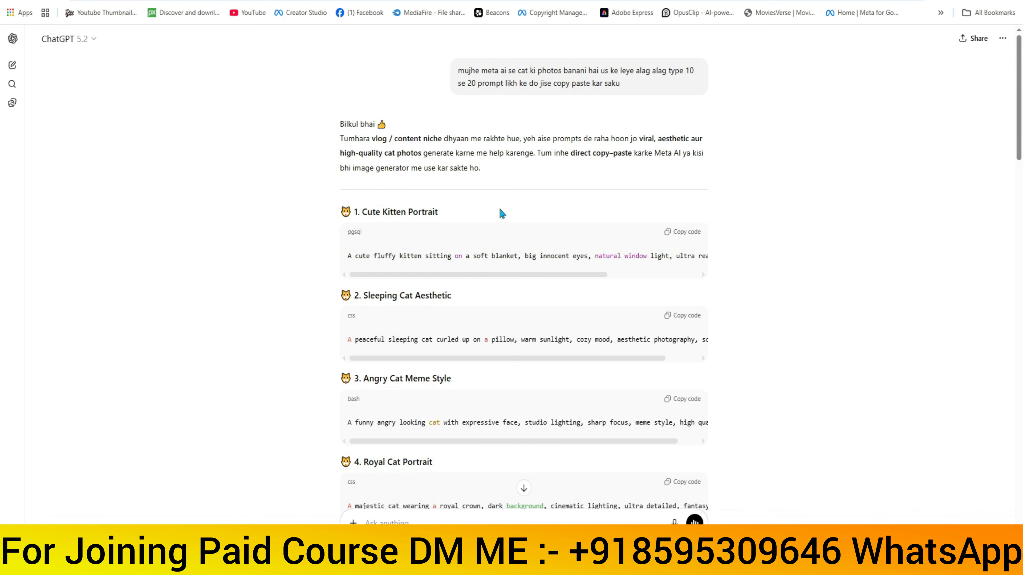
# Step: Review ChatGPT's bonus tips on the USA audience and image formats, and copy its prompt for a cat sitting in snow
pyautogui.scroll(-10, 498, 212)
pyautogui.scroll(-20, 418, 176)
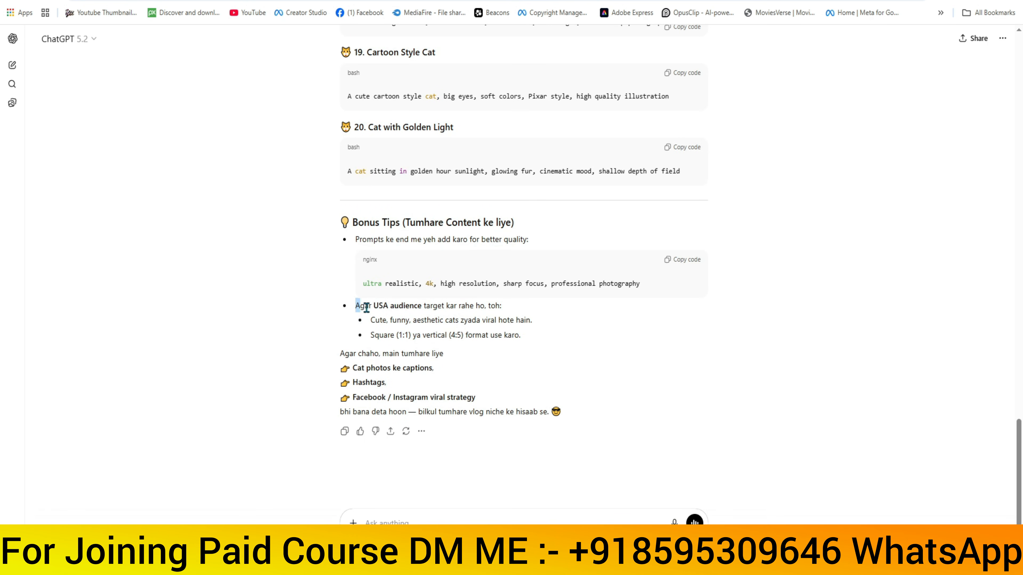
pyautogui.moveTo(366, 307); pyautogui.dragTo(508, 298)
pyautogui.click(495, 331)
pyautogui.moveTo(387, 338)
pyautogui.mouseDown()
pyautogui.moveTo(500, 337)
pyautogui.moveTo(399, 338)
pyautogui.mouseUp()
pyautogui.click(510, 336)
pyautogui.click(389, 338)
pyautogui.scroll(5, 388, 336)
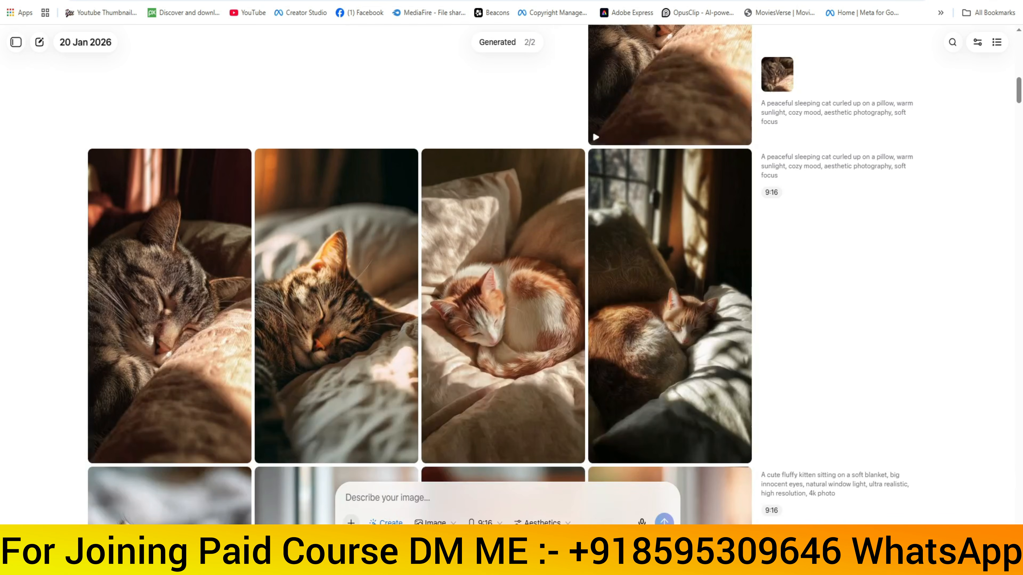
# Step: Play the animated sleeping cat video and the animated fluffy kitten video in Meta AI
pyautogui.scroll(-8, 262, 269)
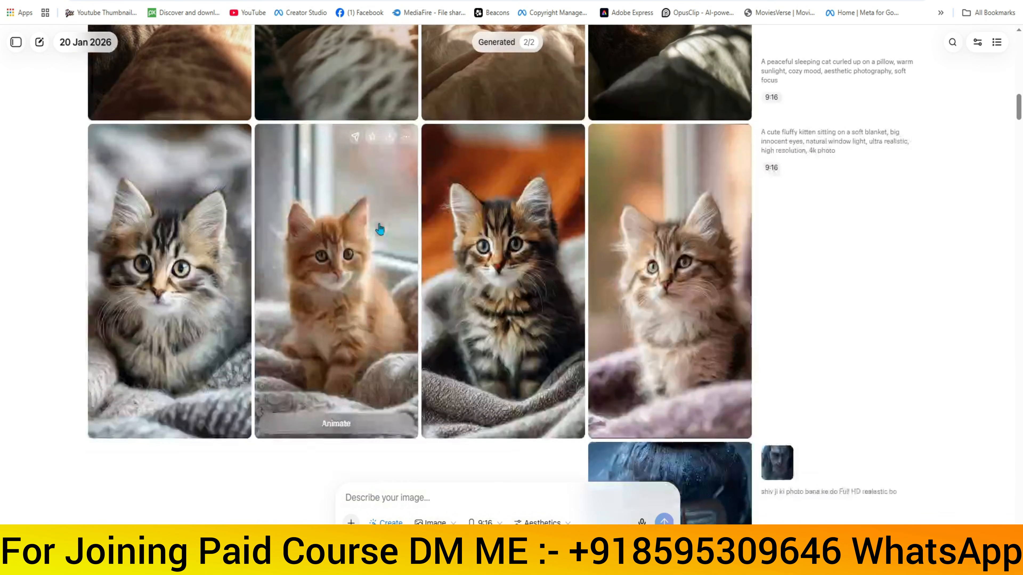
pyautogui.scroll(5, 264, 269)
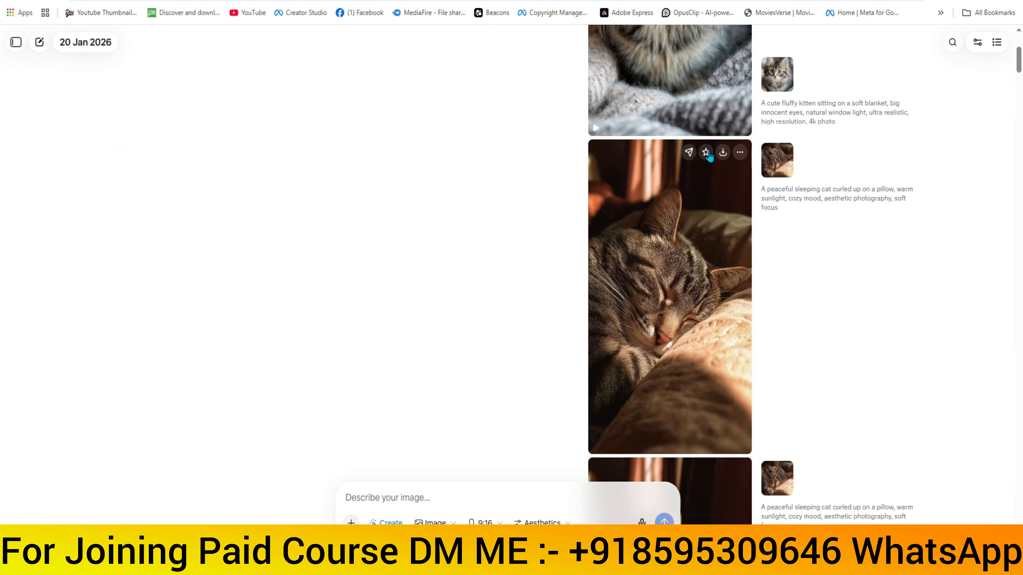
pyautogui.click(695, 270)
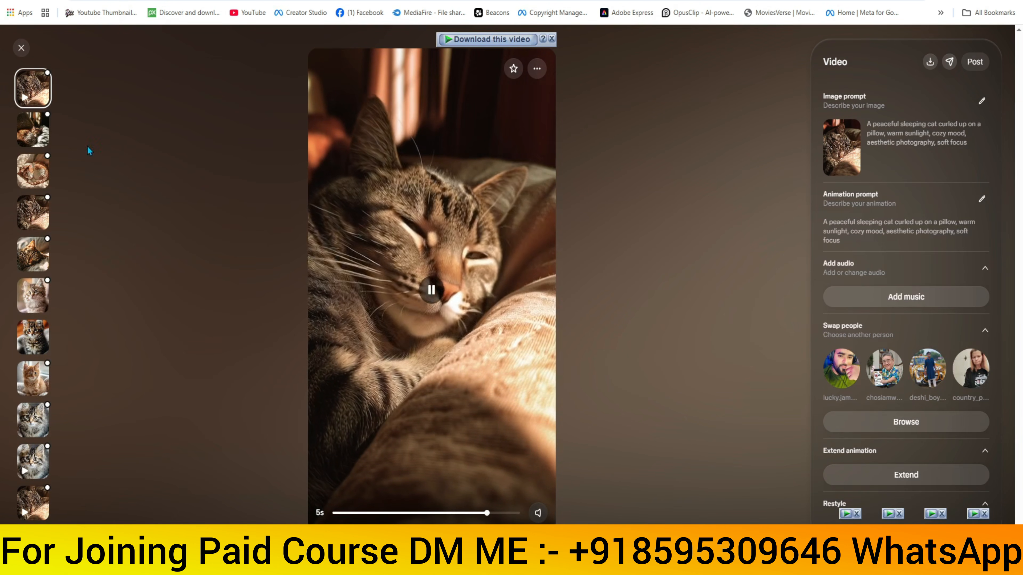
pyautogui.click(220, 186)
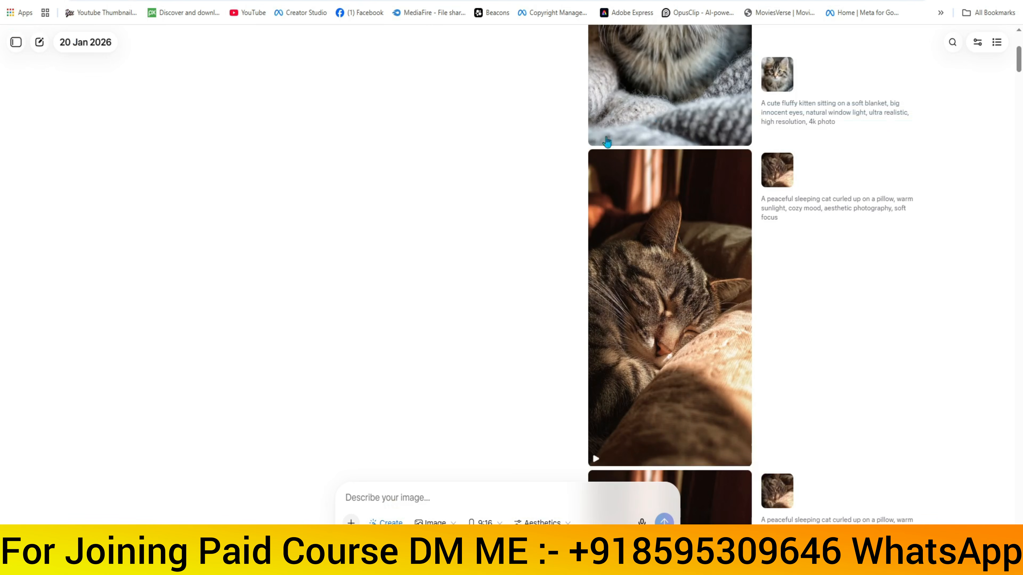
pyautogui.scroll(5, 467, 282)
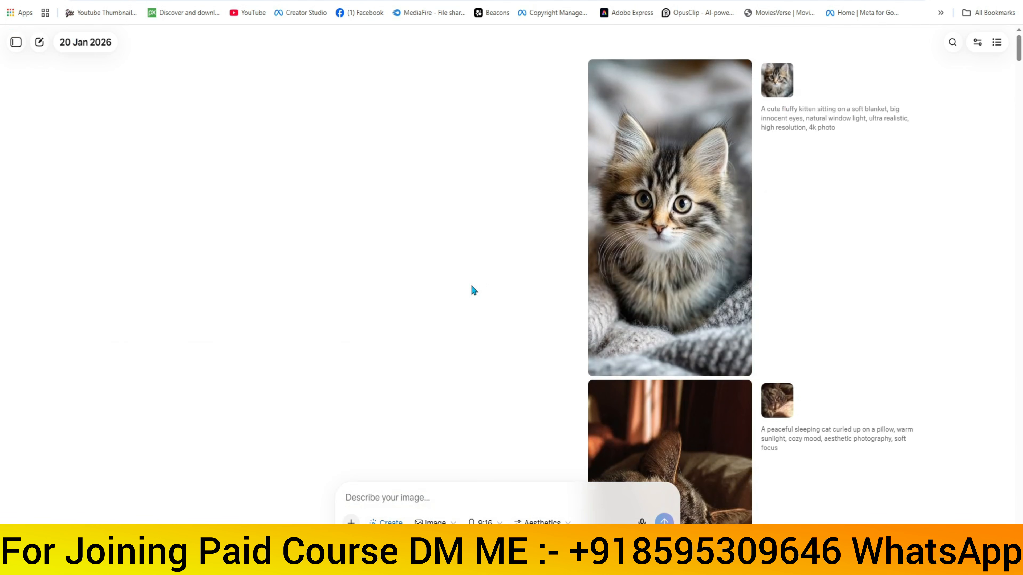
pyautogui.click(689, 227)
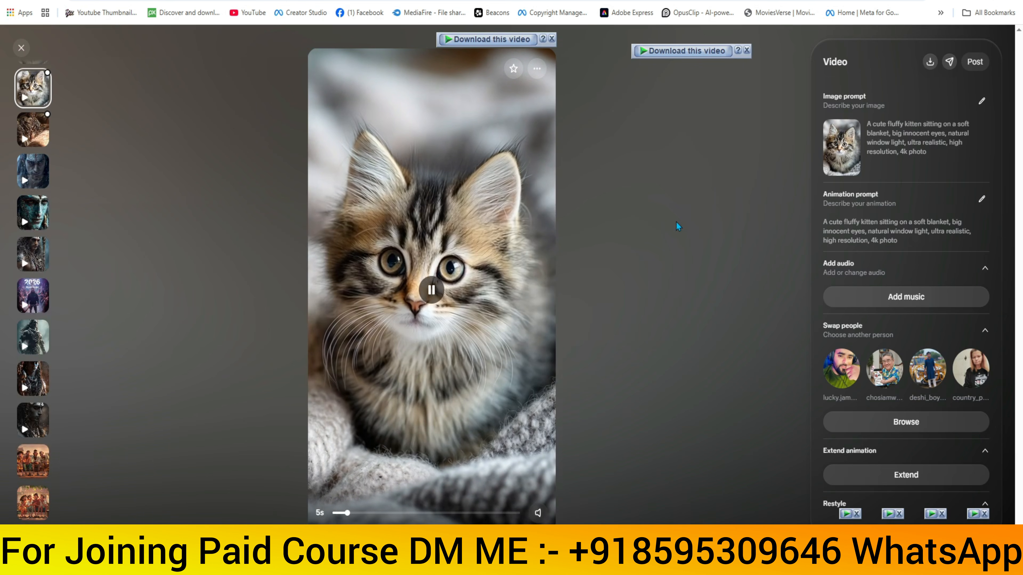
pyautogui.click(672, 223)
pyautogui.scroll(-20, 390, 238)
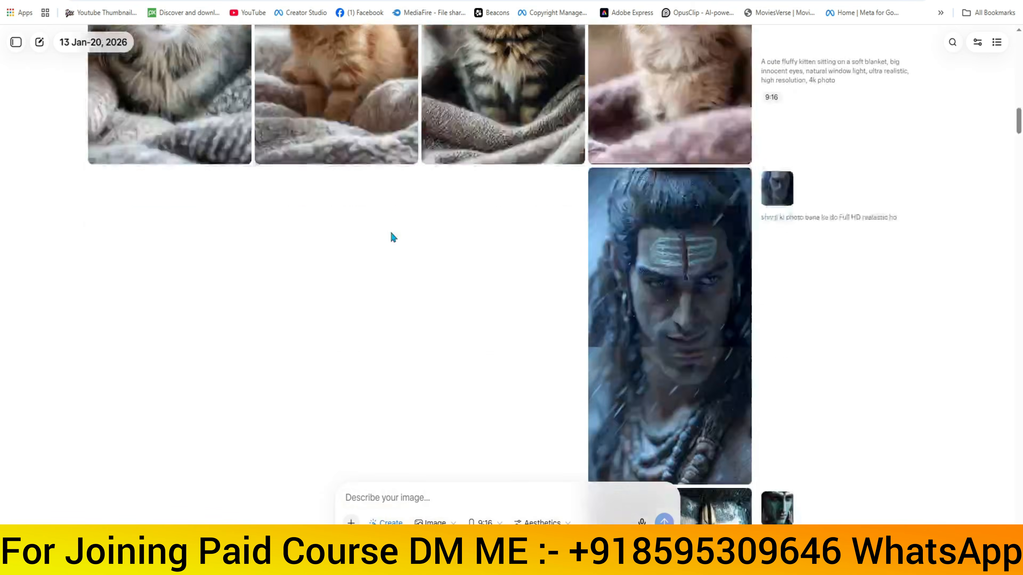
# Step: Set the image aspect ratio to 1:1, paste the prompt for a cat sitting in snow, and submit it
pyautogui.click(482, 523)
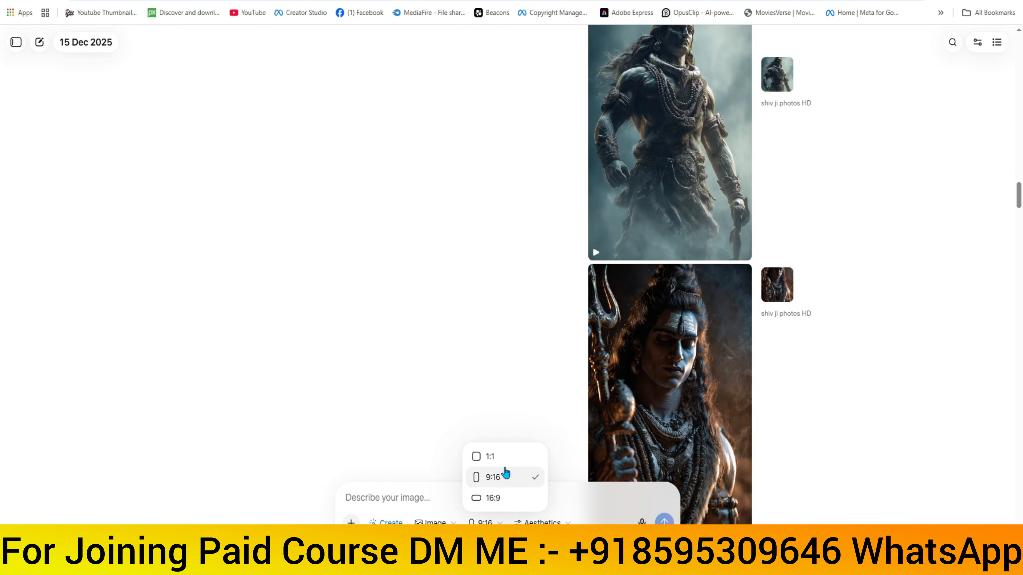
pyautogui.click(499, 475)
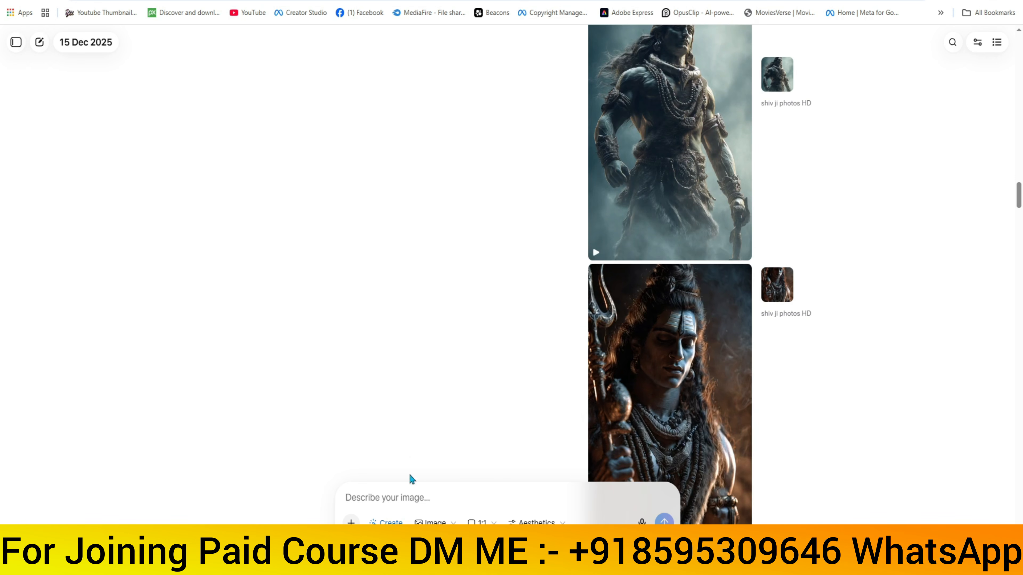
pyautogui.rightClick(373, 498)
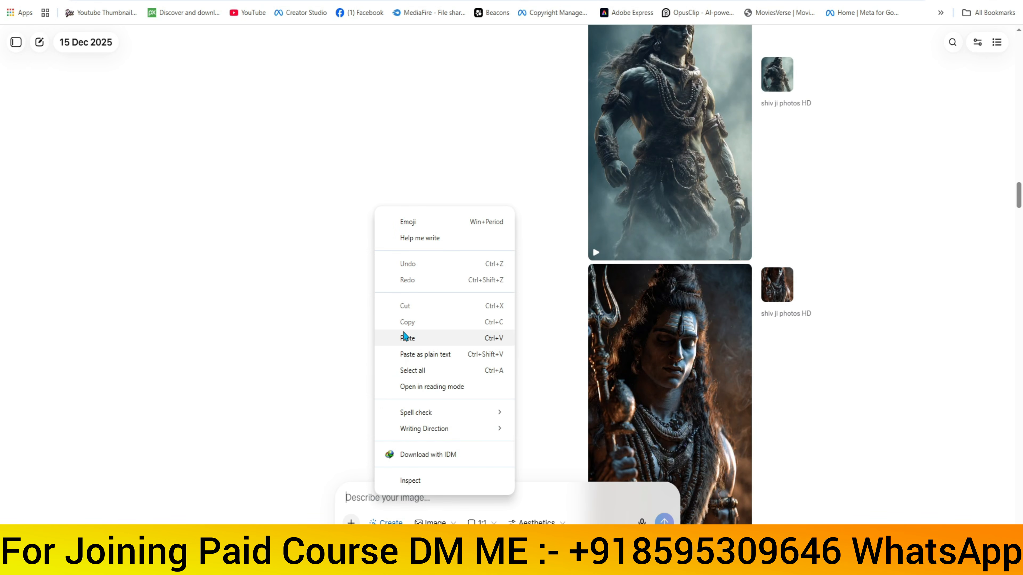
pyautogui.click(401, 337)
pyautogui.click(665, 522)
# Step: Examine the generated snow cat images one by one in the enlarged view
pyautogui.scroll(15, 504, 335)
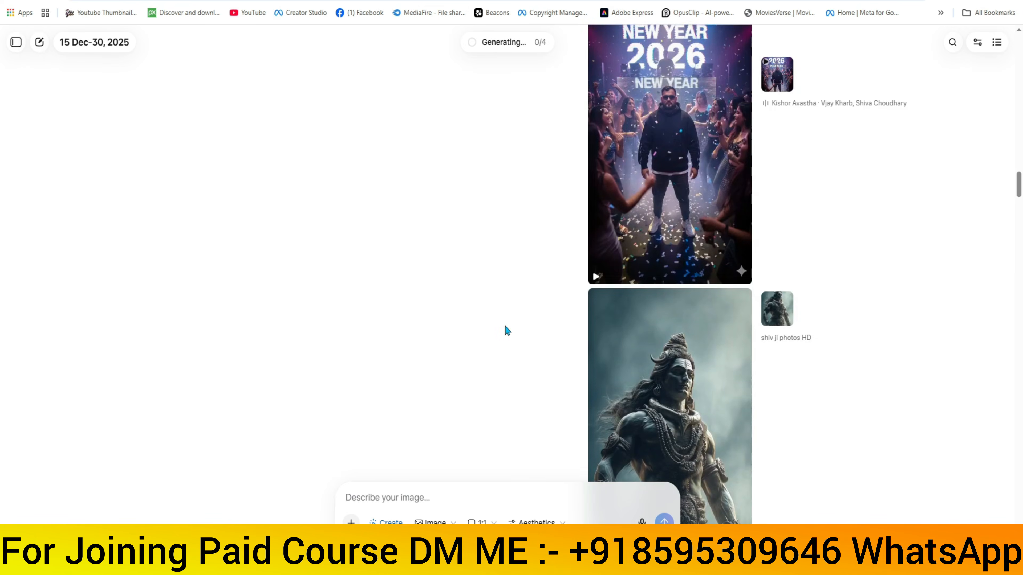
pyautogui.scroll(10, 495, 344)
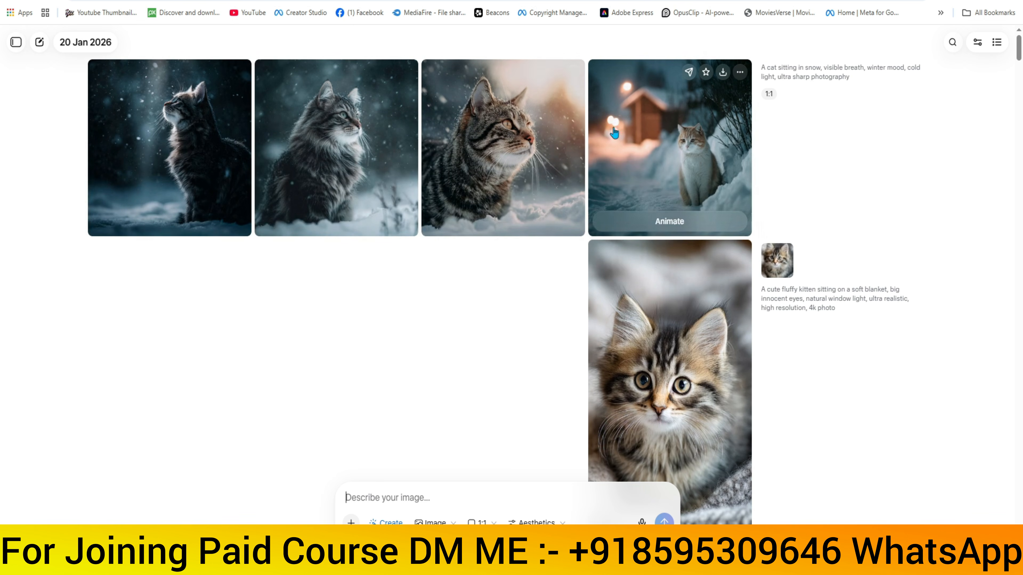
pyautogui.click(615, 129)
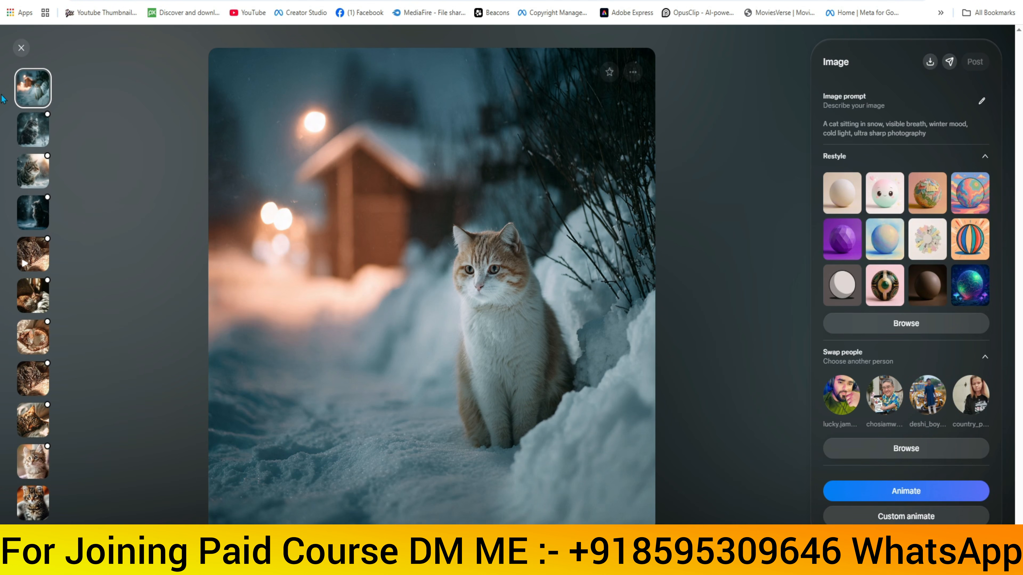
pyautogui.click(21, 48)
pyautogui.click(416, 212)
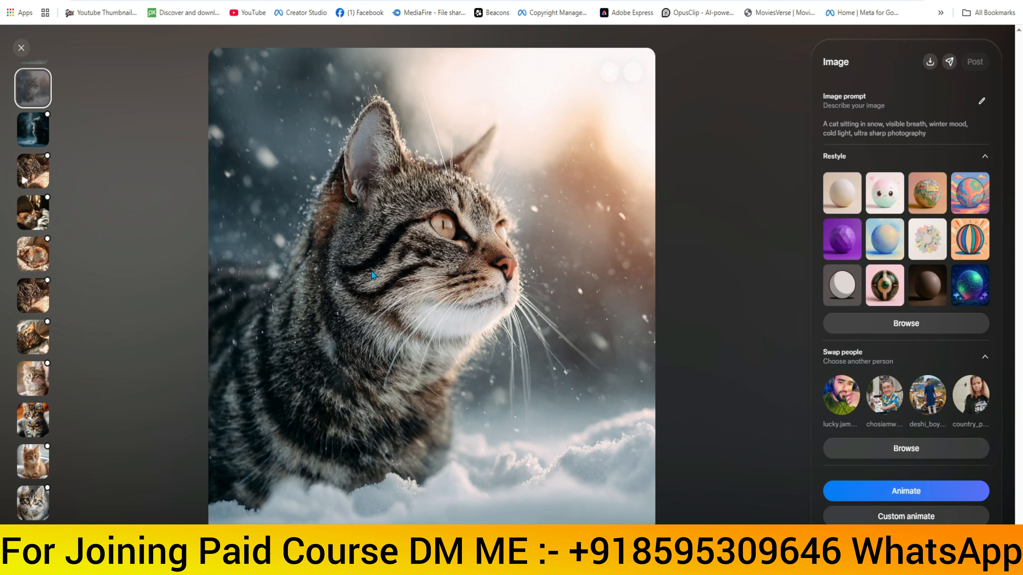
pyautogui.press('Escape')
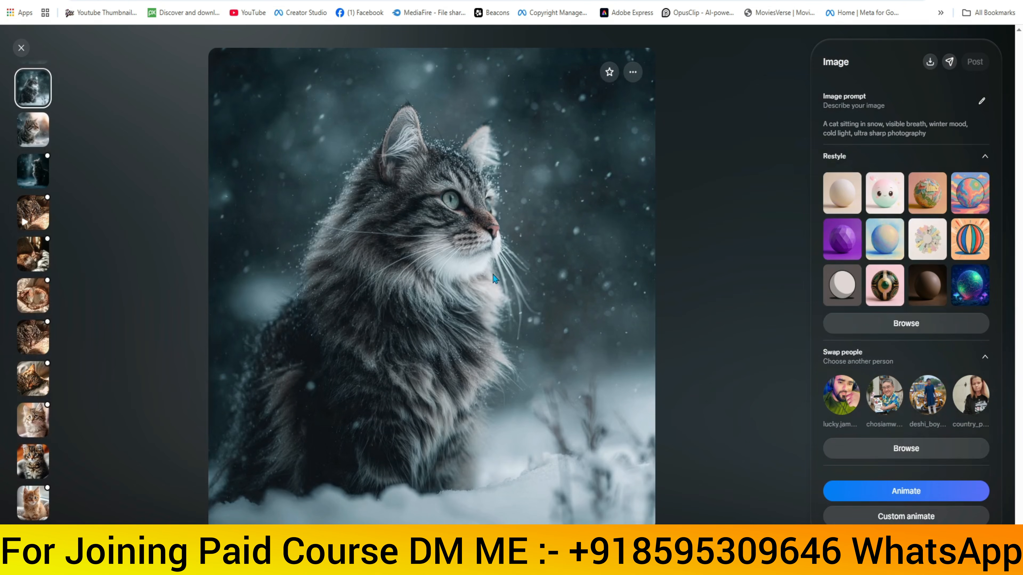
pyautogui.press('Escape')
# Step: Save the dark snow image of the cat looking upward to the Desktop under its default file name and close it
pyautogui.click(223, 193)
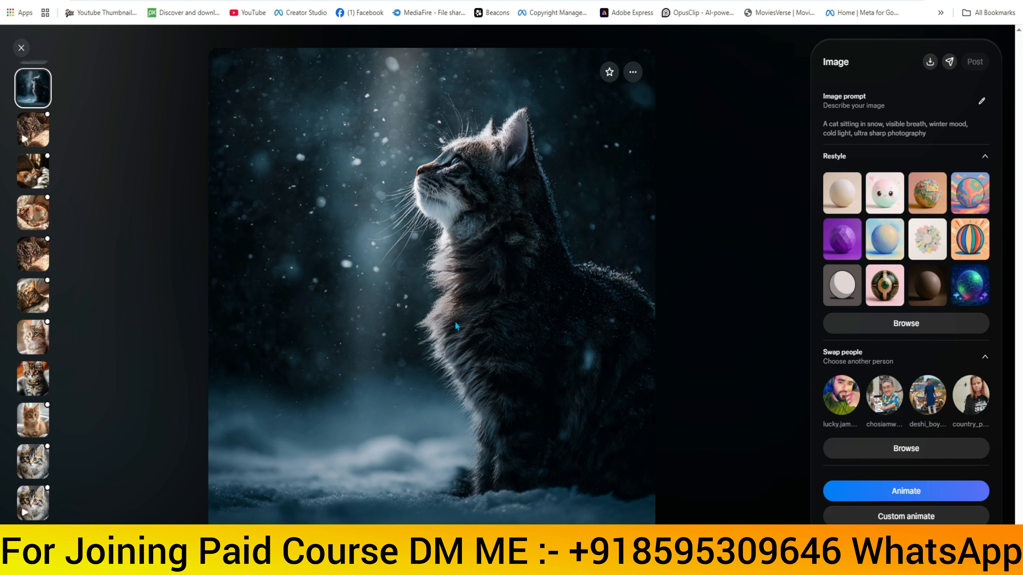
pyautogui.rightClick(443, 269)
pyautogui.click(467, 296)
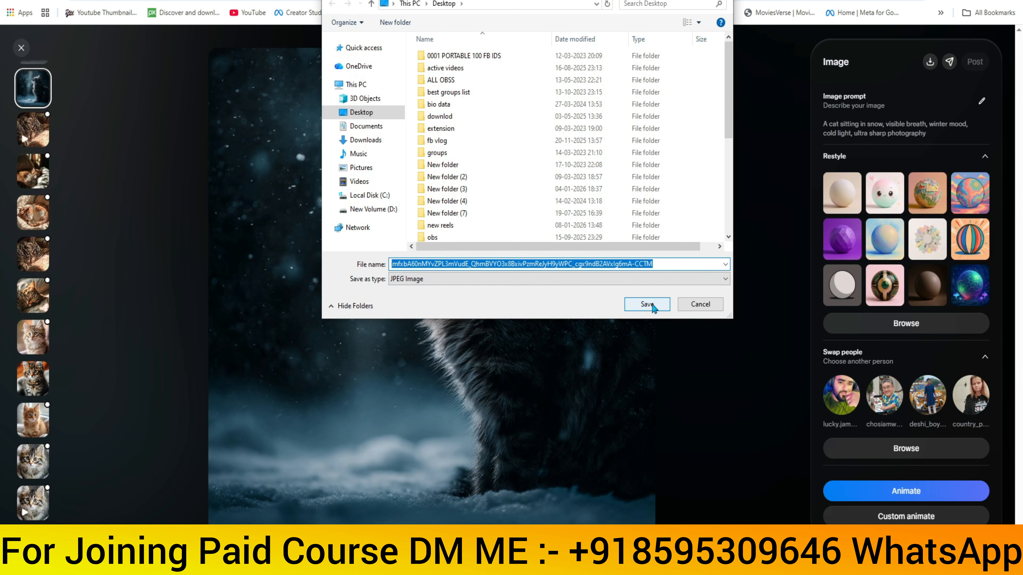
pyautogui.click(651, 306)
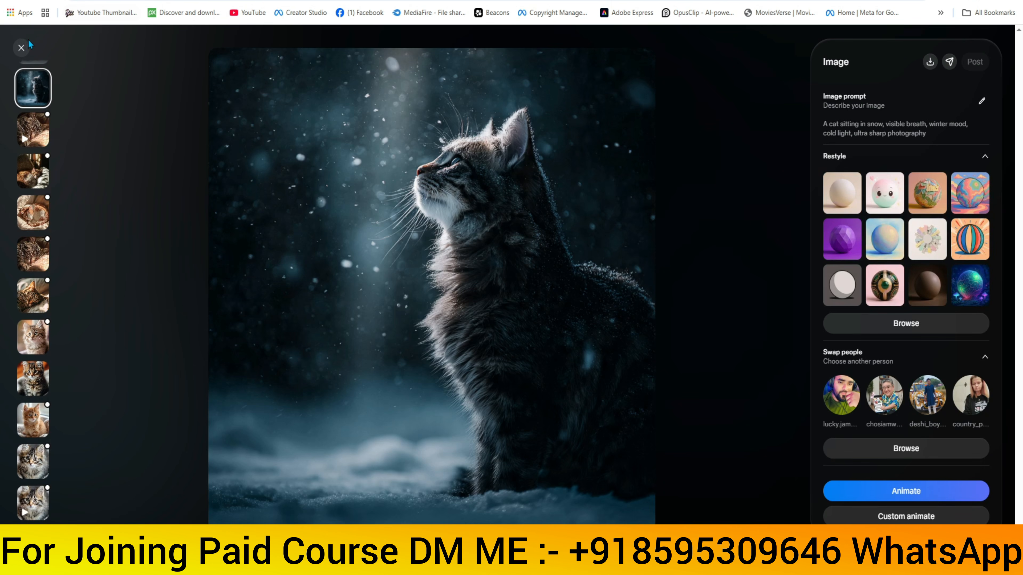
pyautogui.click(22, 47)
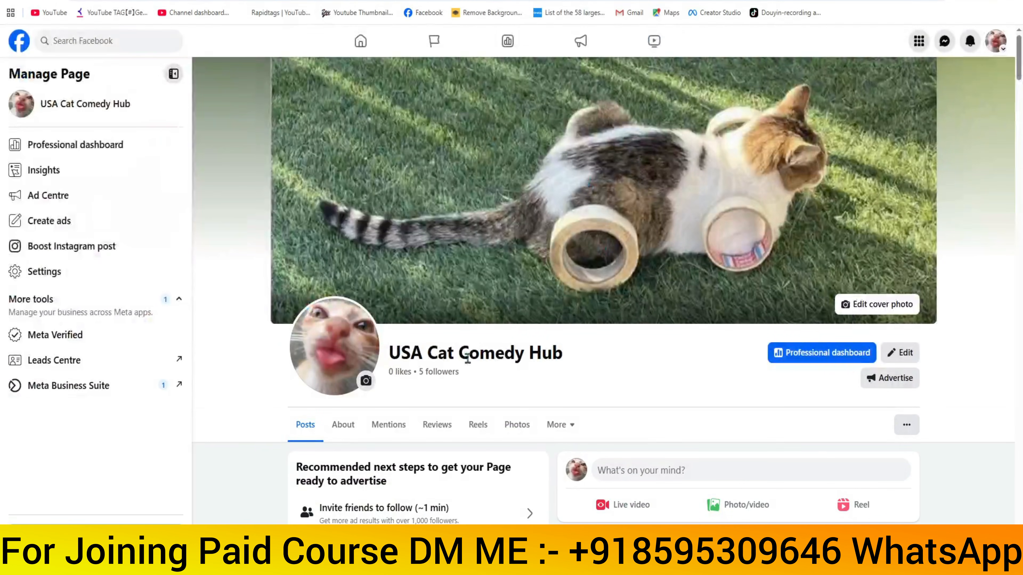
# Step: Start a photo post on the USA Cat Comedy Hub Facebook Page with the saved dark snow cat JPEG from the Desktop
pyautogui.scroll(-5, 604, 306)
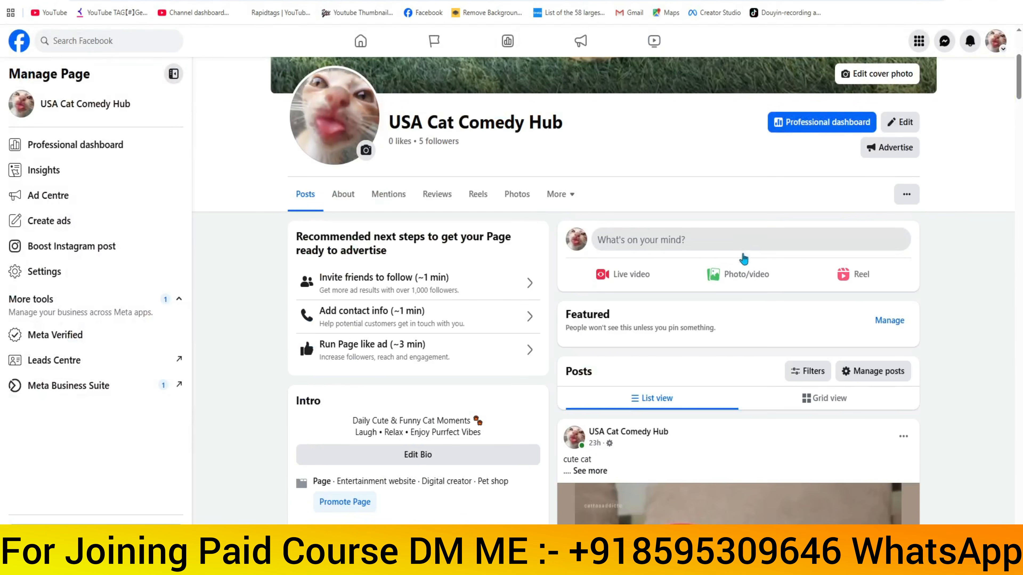
pyautogui.click(733, 280)
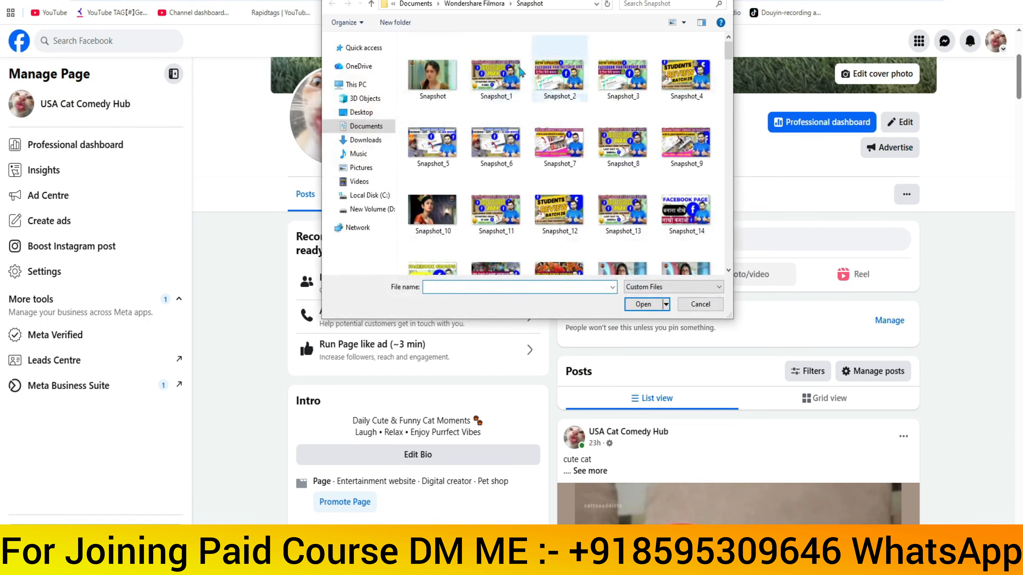
pyautogui.click(345, 115)
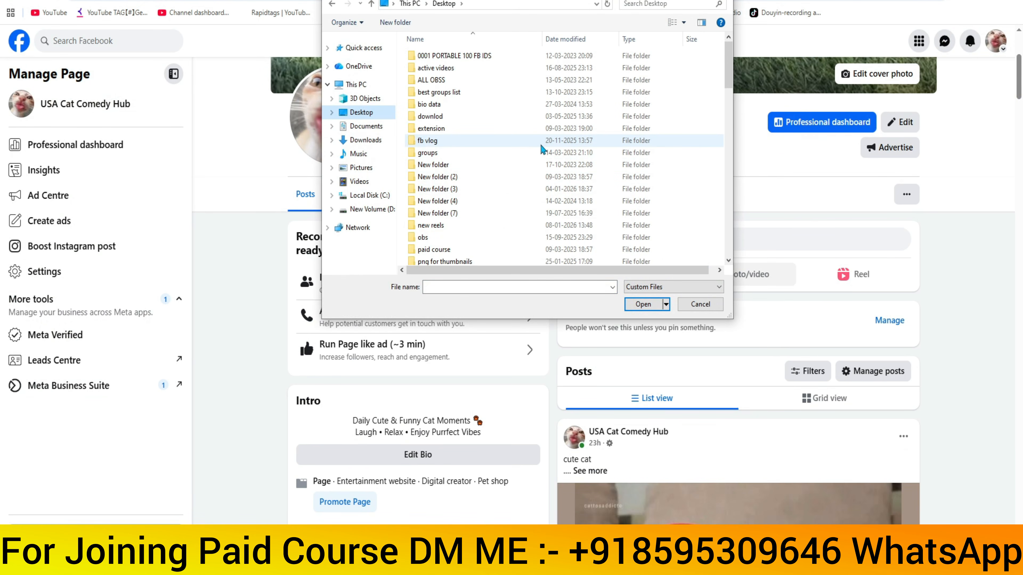
pyautogui.scroll(-10, 499, 227)
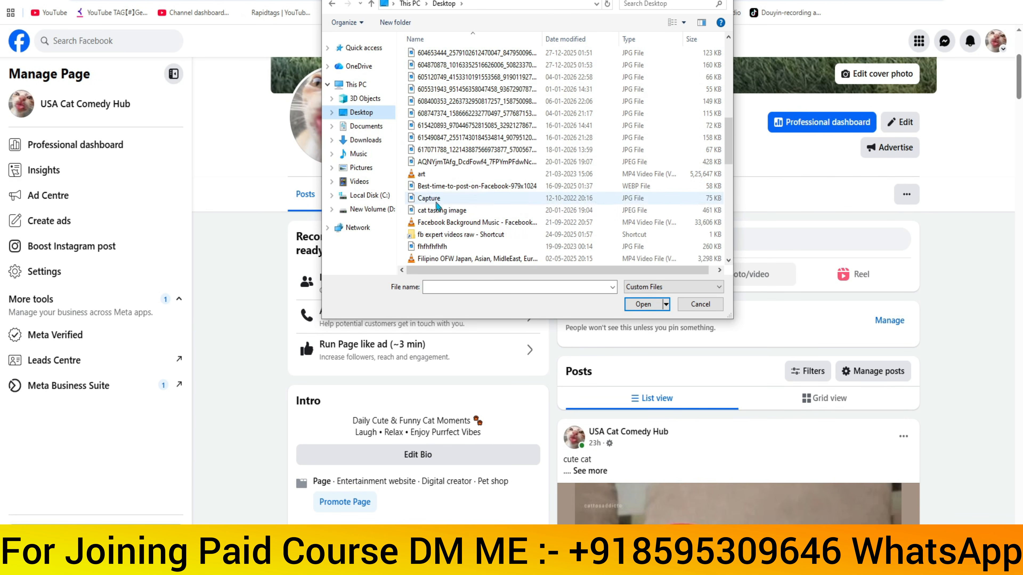
pyautogui.click(459, 163)
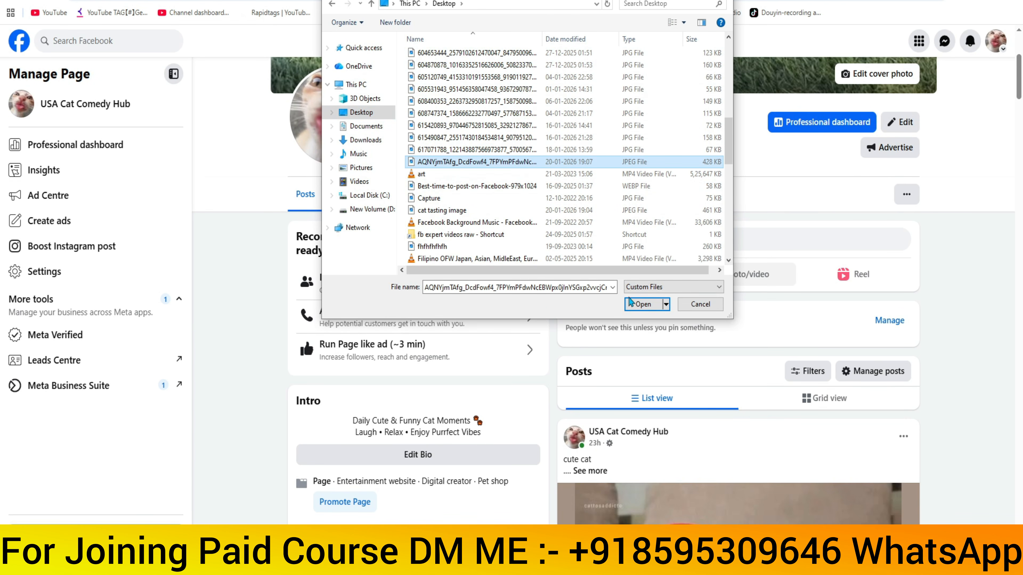
pyautogui.click(643, 304)
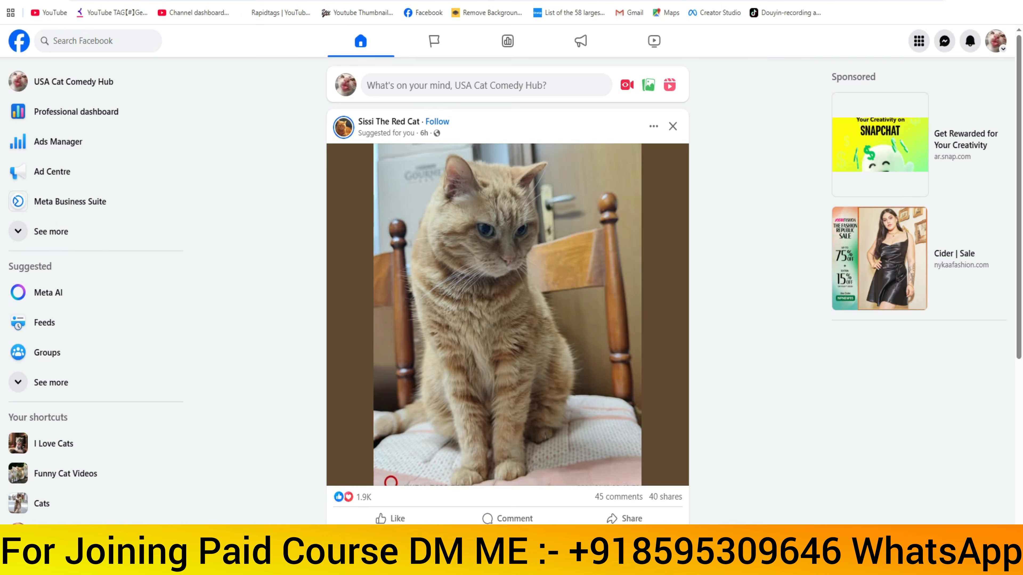
# Step: Copy the "cute cat" caption with its cat hashtags from the Page's earlier two-kitten post and paste it into the new post
pyautogui.click(130, 84)
pyautogui.scroll(-5, 692, 326)
pyautogui.scroll(-5, 689, 318)
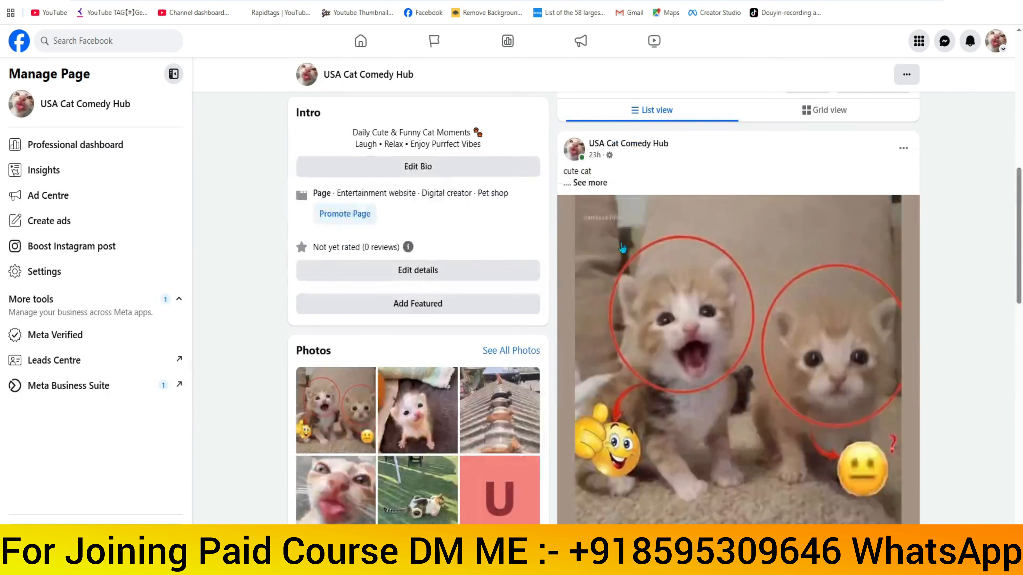
pyautogui.click(593, 182)
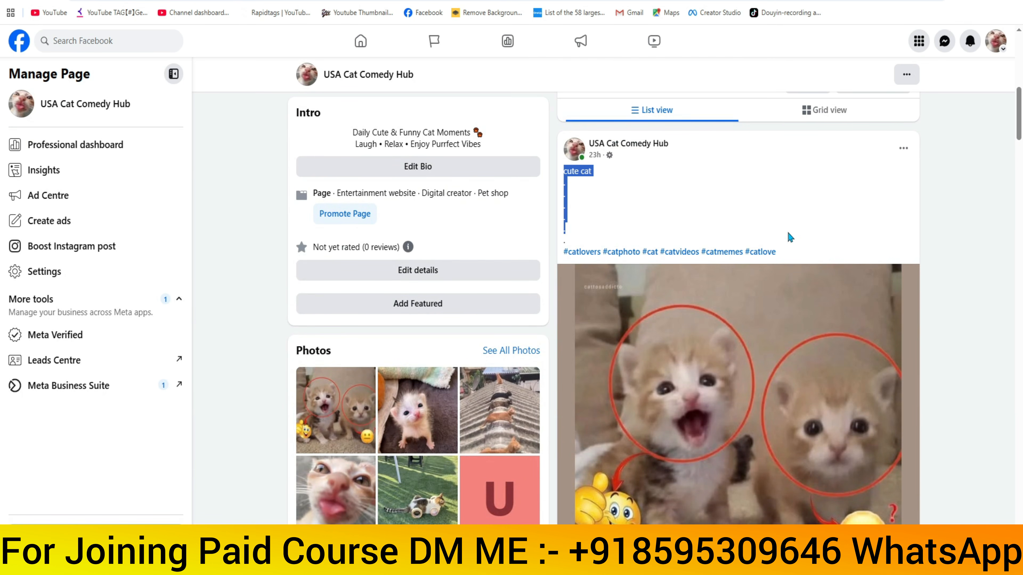
pyautogui.moveTo(790, 238); pyautogui.dragTo(810, 264)
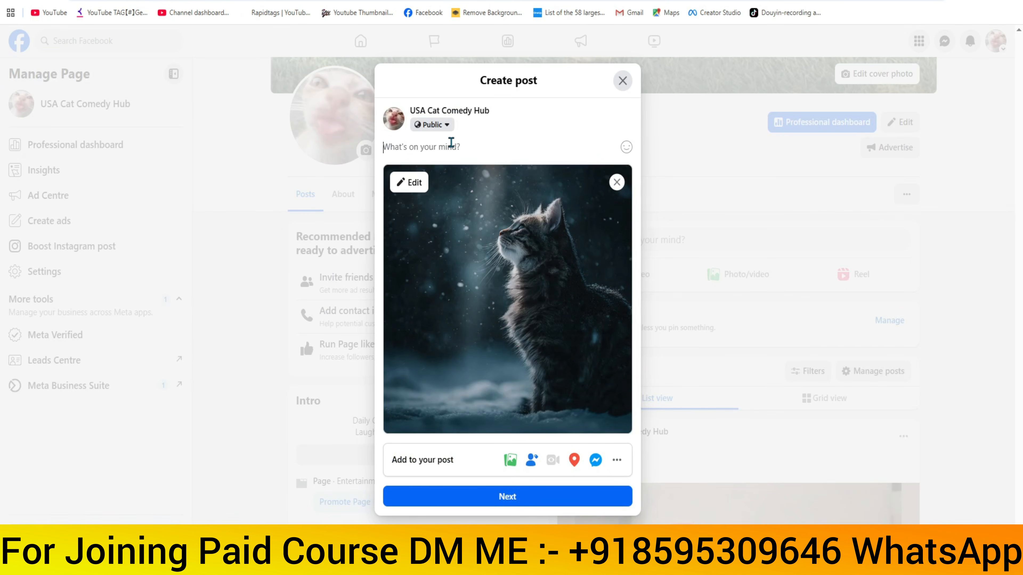
pyautogui.write('. . . #catlovers #catphoto #cat #catvideos #catmemes #catlove')
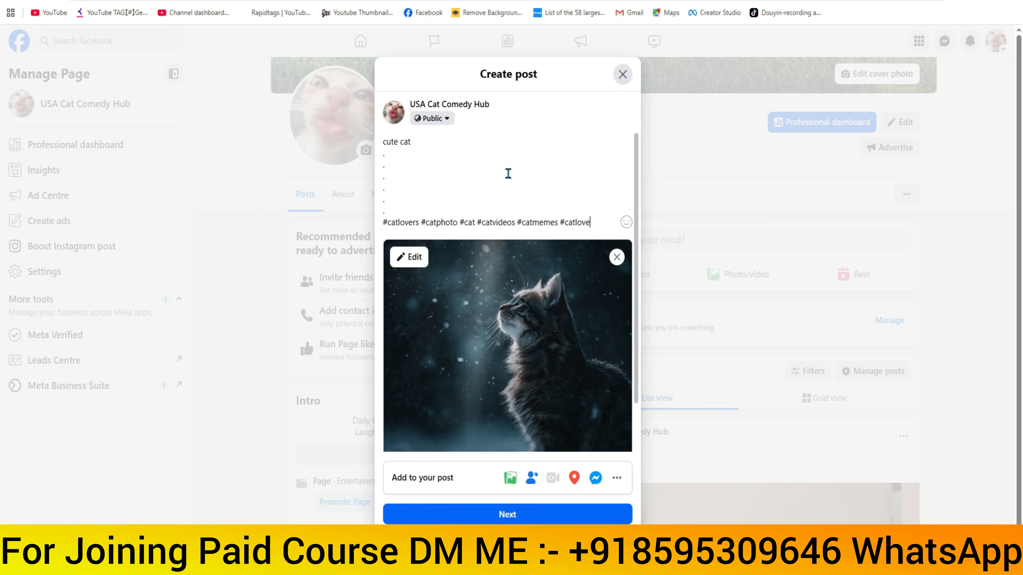
pyautogui.click(599, 84)
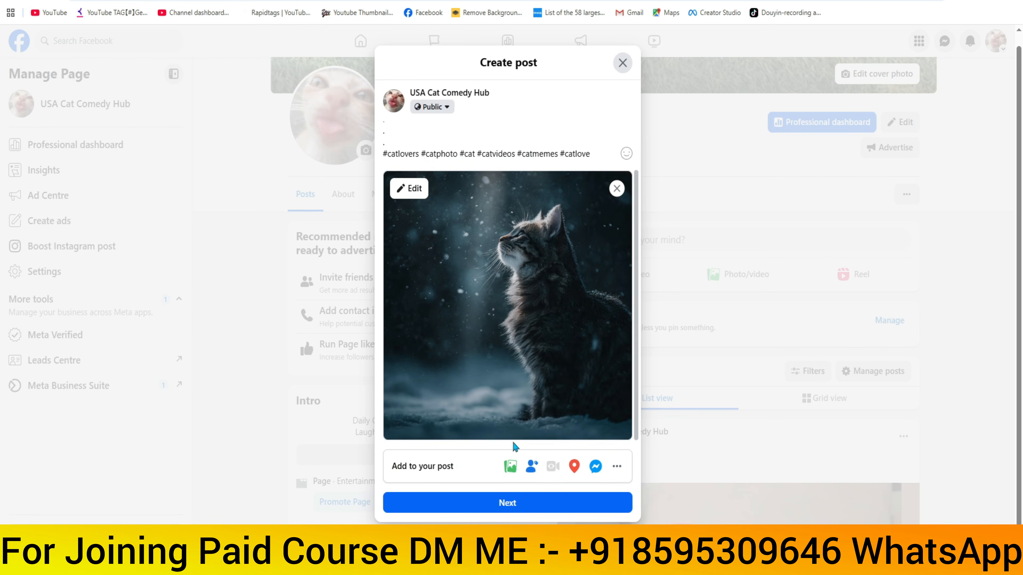
# Step: Proceed to the post settings, review the caption preview, and publish the snow cat post with the Public audience
pyautogui.click(510, 503)
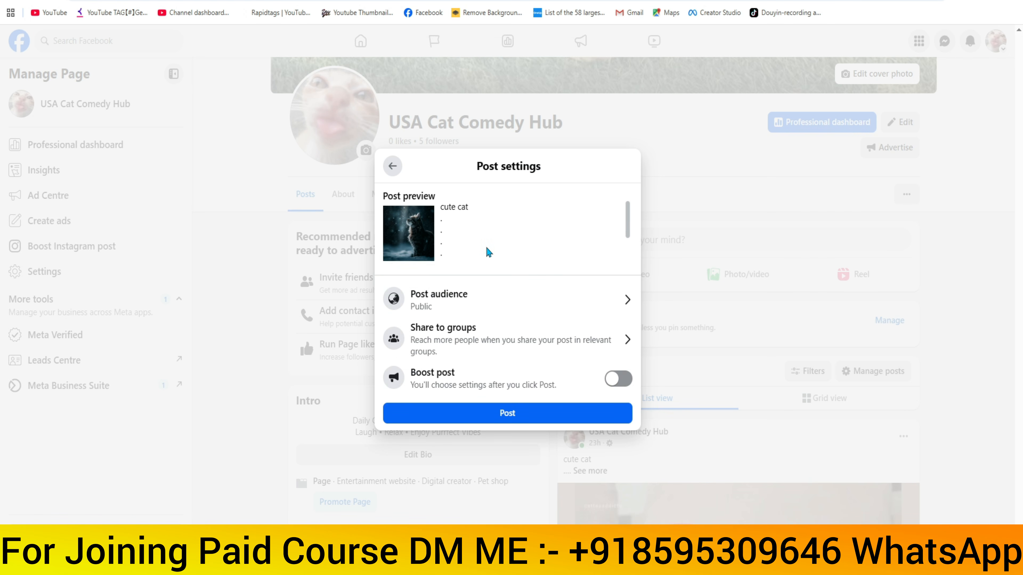
pyautogui.scroll(-3, 489, 252)
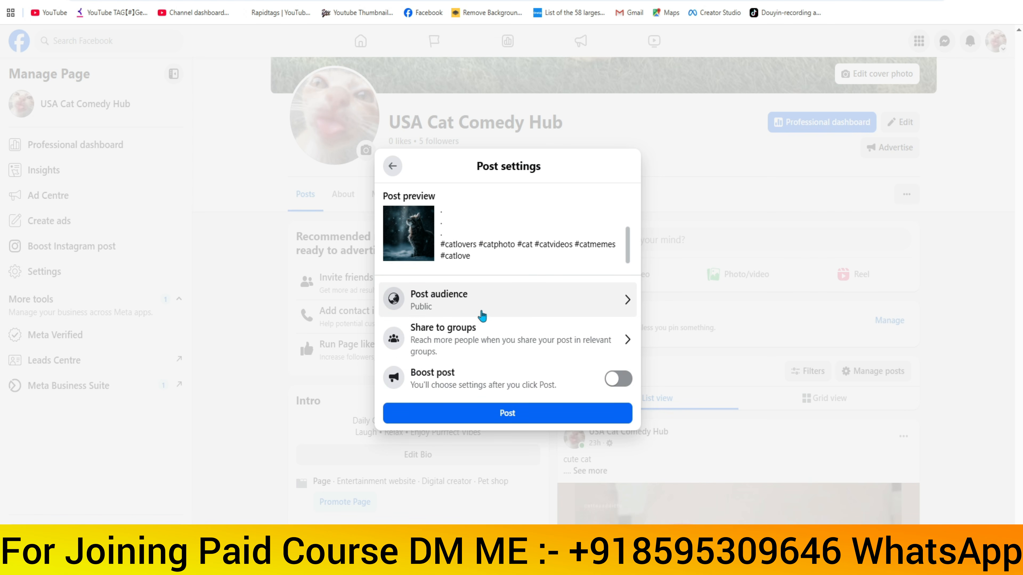
pyautogui.click(510, 420)
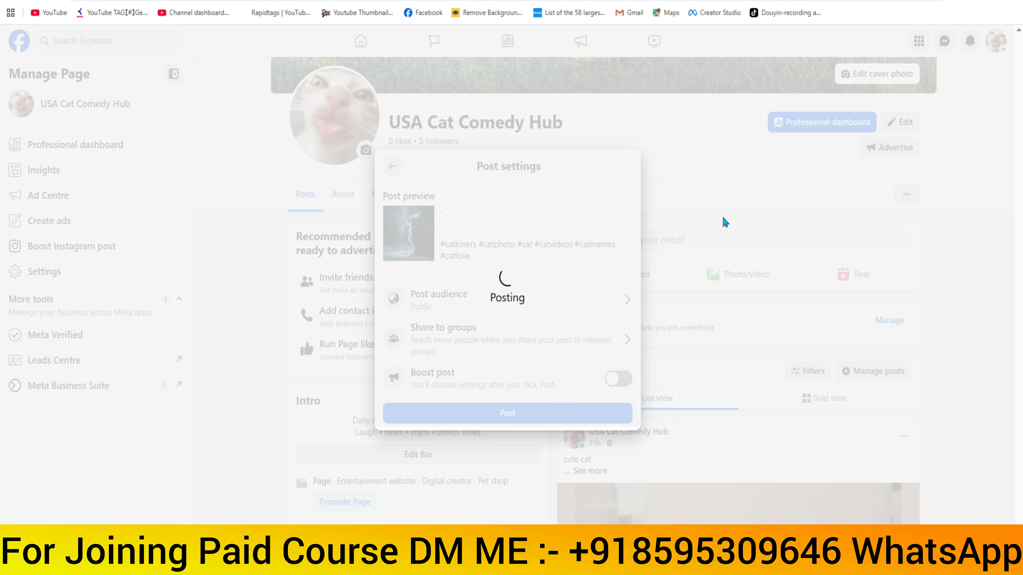
# Step: Look at the published snow cat post on the Page, reloading the Page once
pyautogui.scroll(-5, 746, 209)
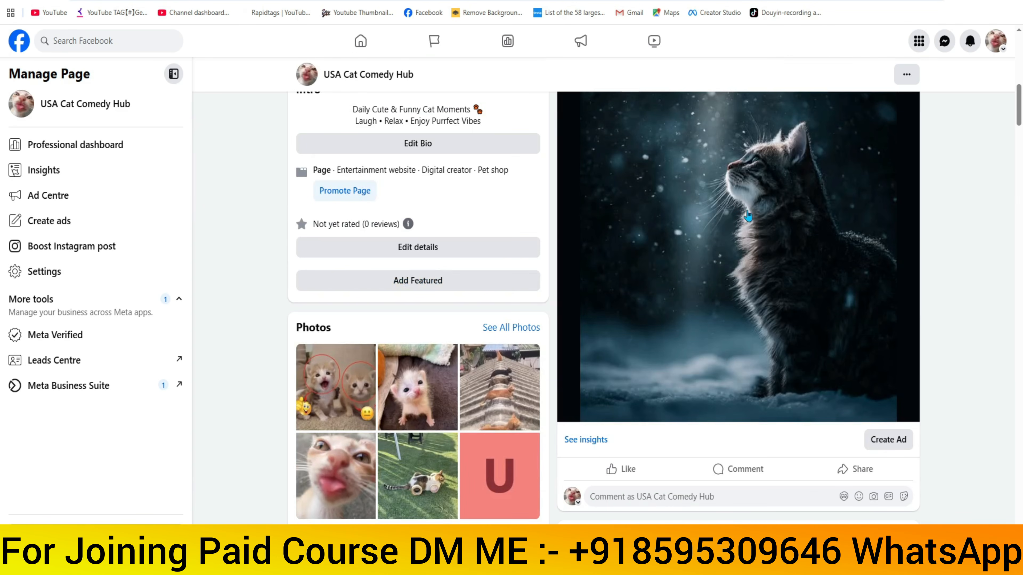
pyautogui.press('F5')
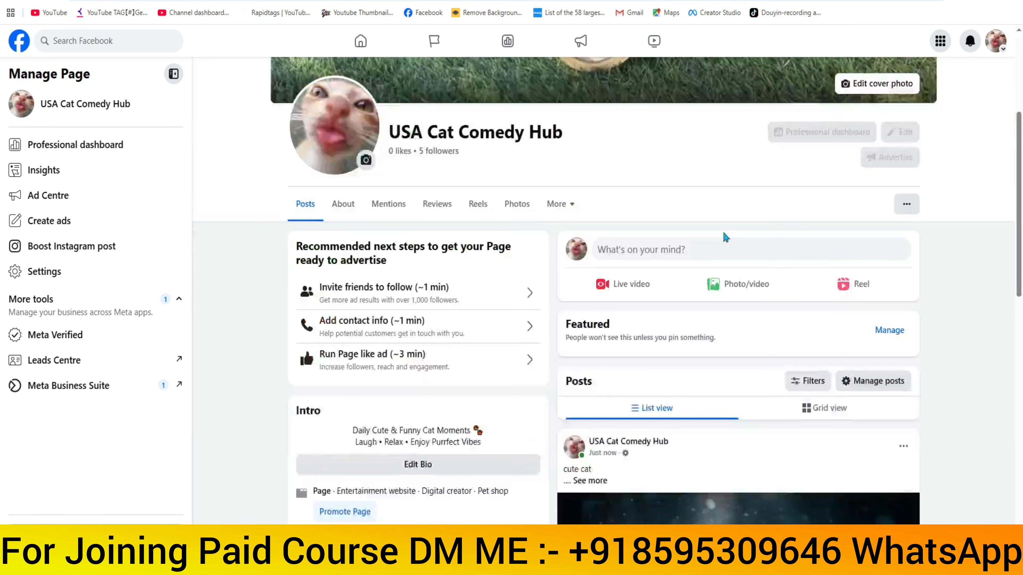
pyautogui.scroll(-5, 722, 231)
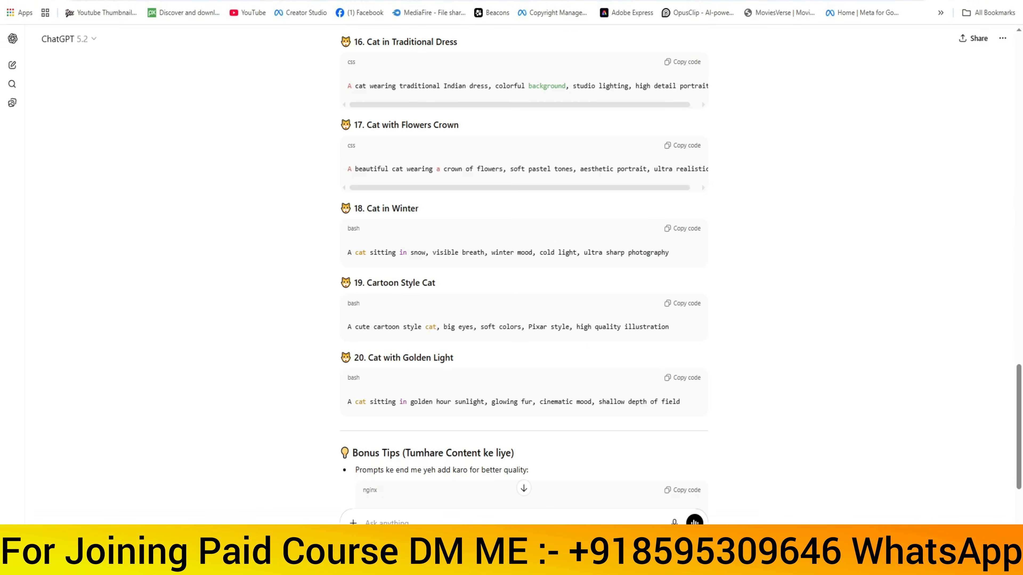
# Step: Review the list of cat prompts in ChatGPT and the generated cat images and videos in Meta AI
pyautogui.scroll(20, 452, 251)
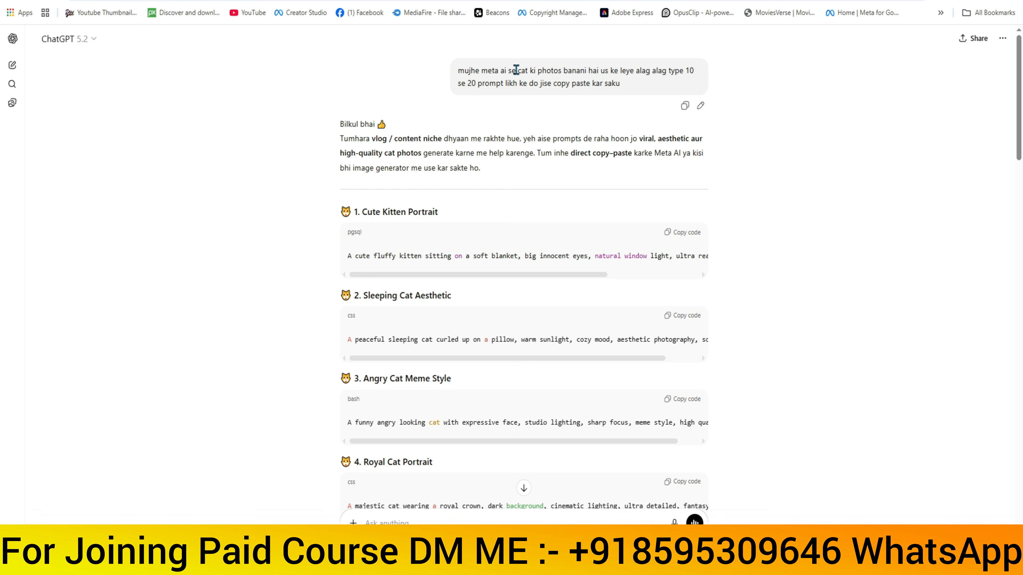
pyautogui.scroll(-10, 516, 133)
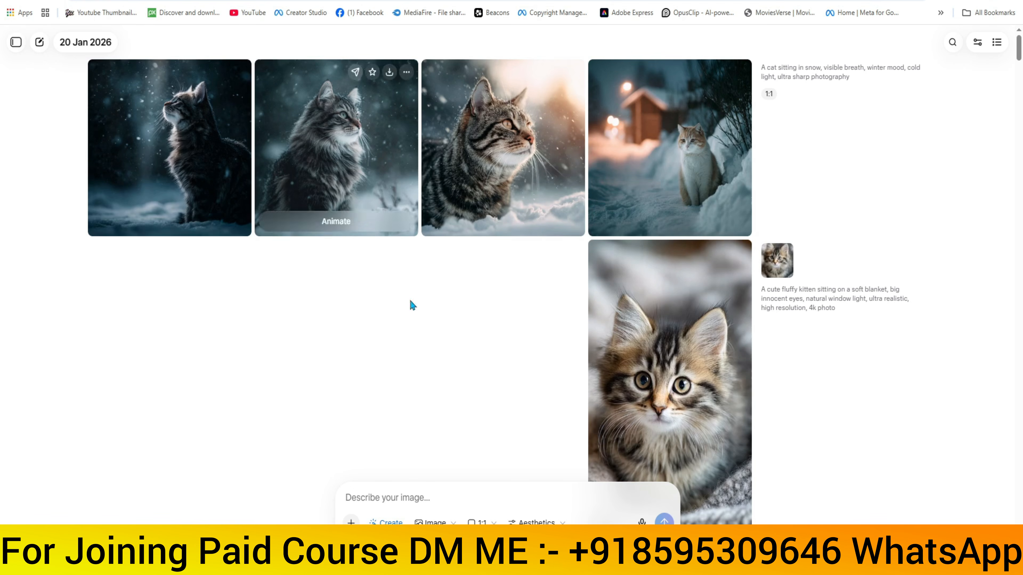
pyautogui.scroll(-5, 495, 299)
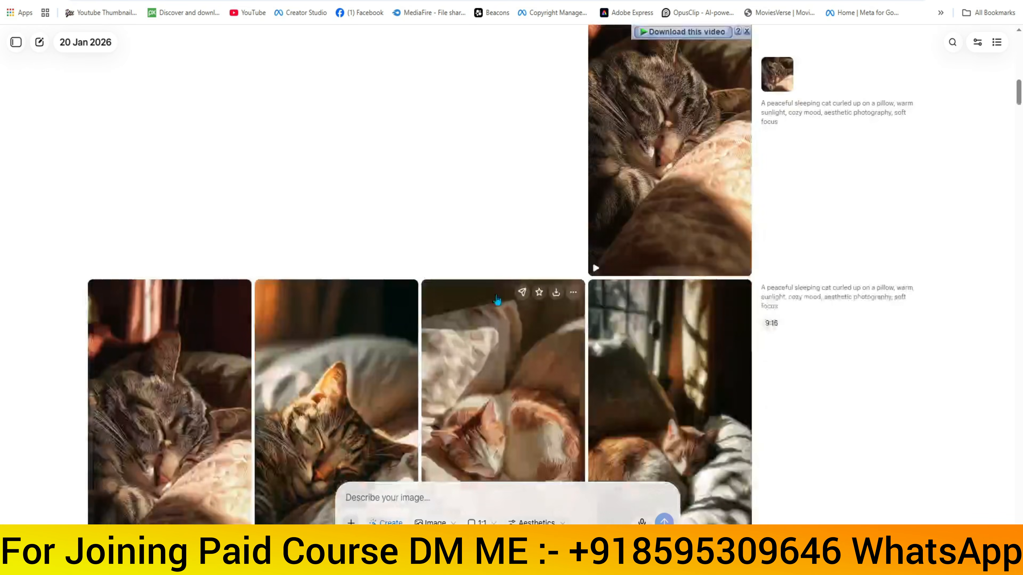
pyautogui.scroll(-15, 497, 300)
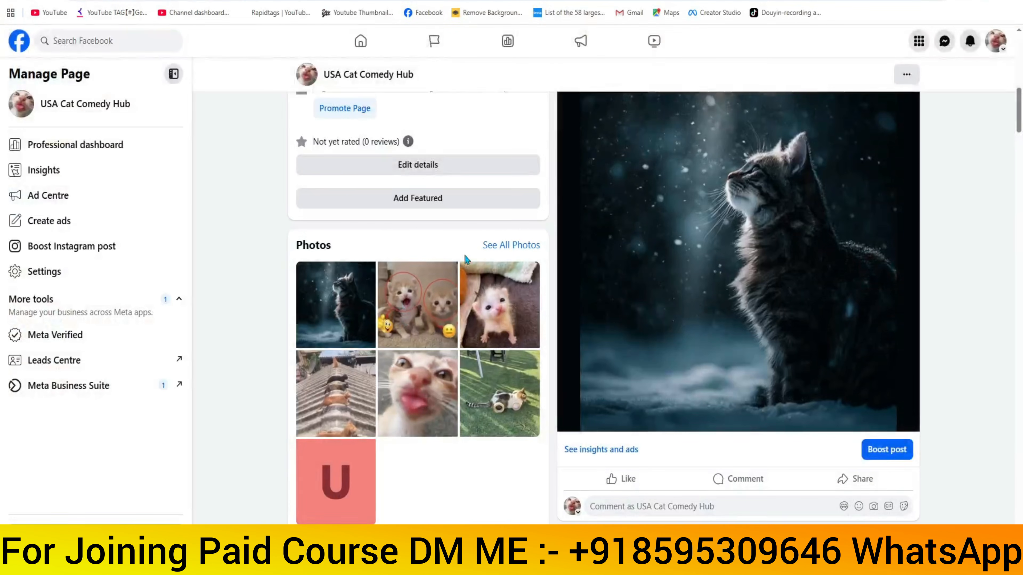
# Step: Look at the snow cat post on Facebook and browse Meta AI's older creations back to the October 2025 garage restoration images
pyautogui.scroll(-4, 467, 260)
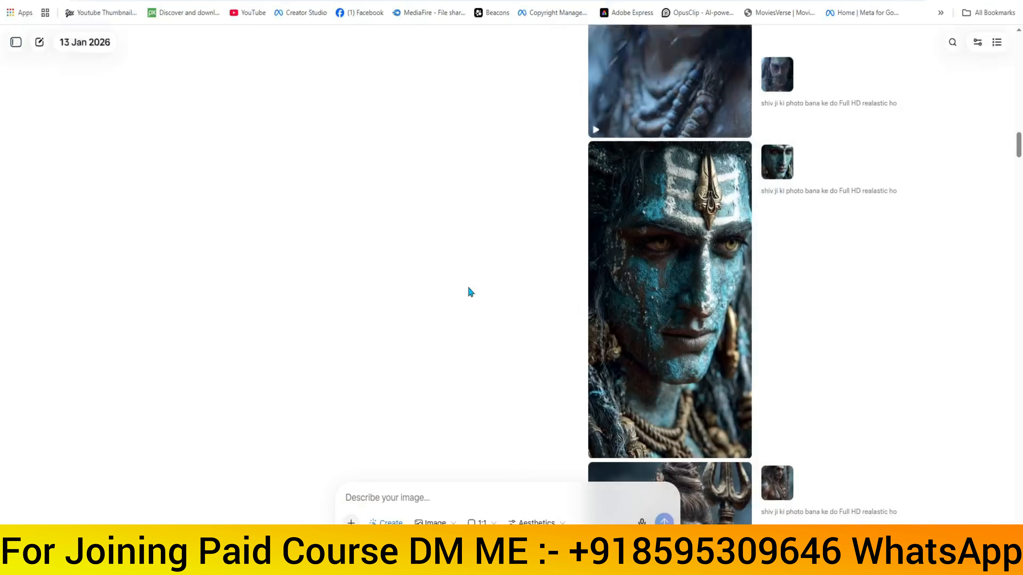
pyautogui.scroll(-10, 512, 246)
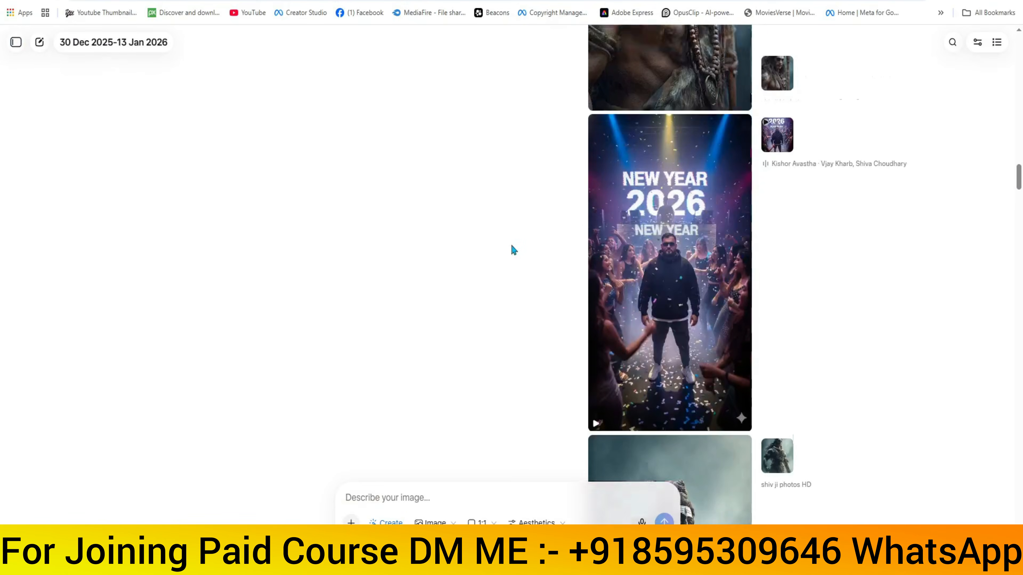
pyautogui.scroll(-15, 513, 245)
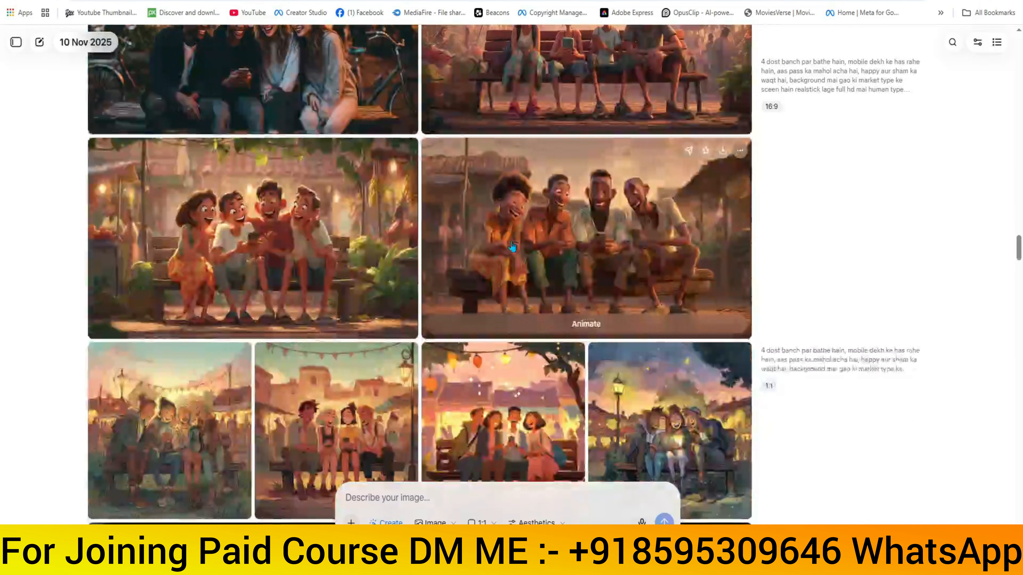
pyautogui.scroll(-15, 511, 243)
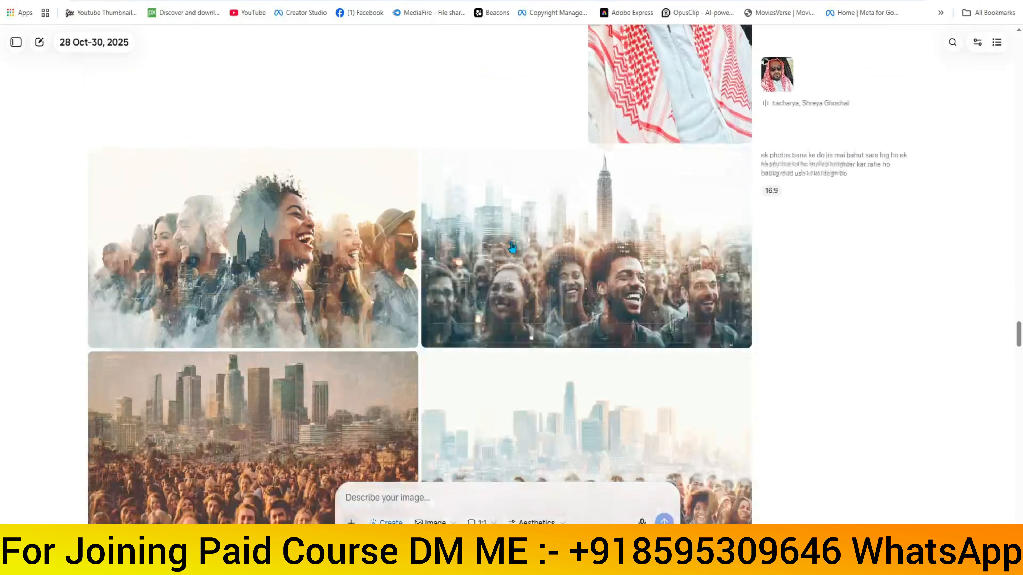
pyautogui.scroll(-15, 790, 215)
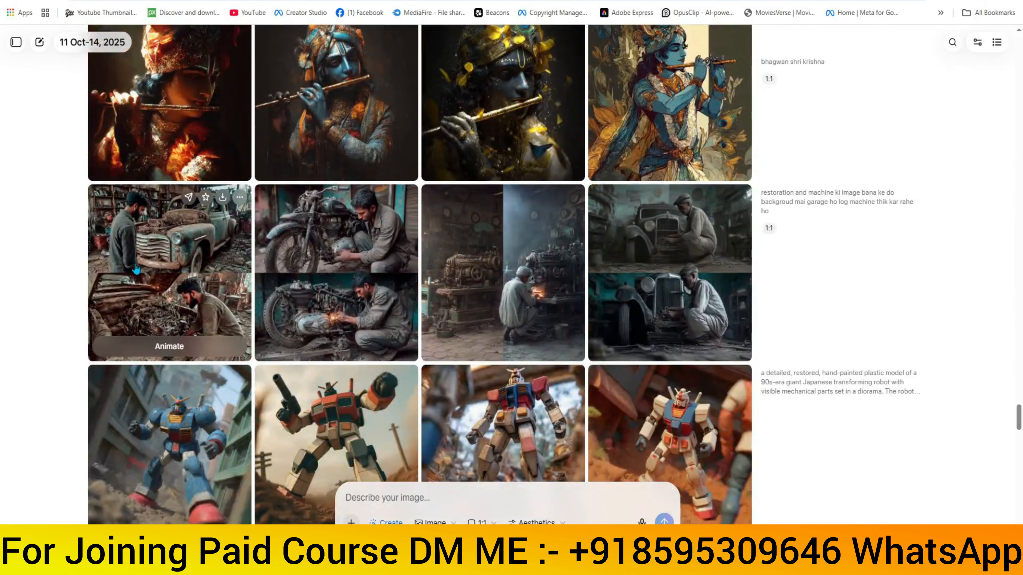
# Step: Examine the garage restoration images and their prompt in the enlarged view, and look over the neighbouring robot images
pyautogui.click(189, 250)
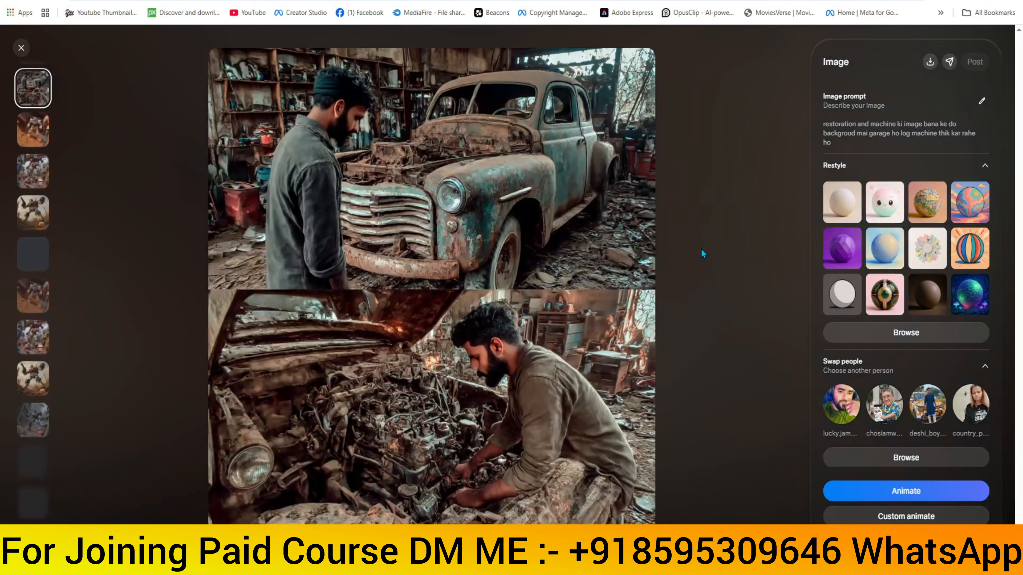
pyautogui.click(627, 303)
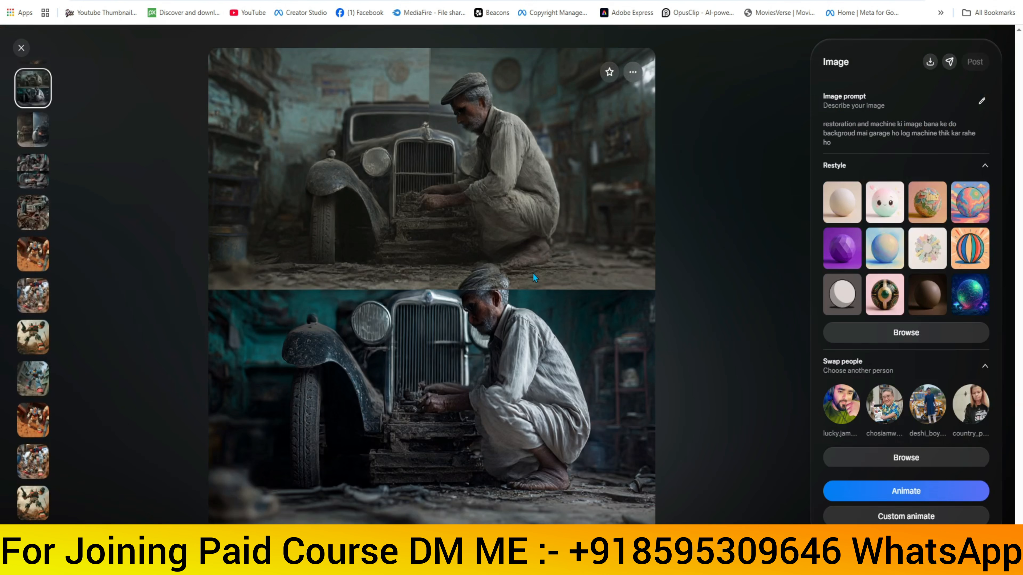
pyautogui.press('Escape')
pyautogui.click(495, 291)
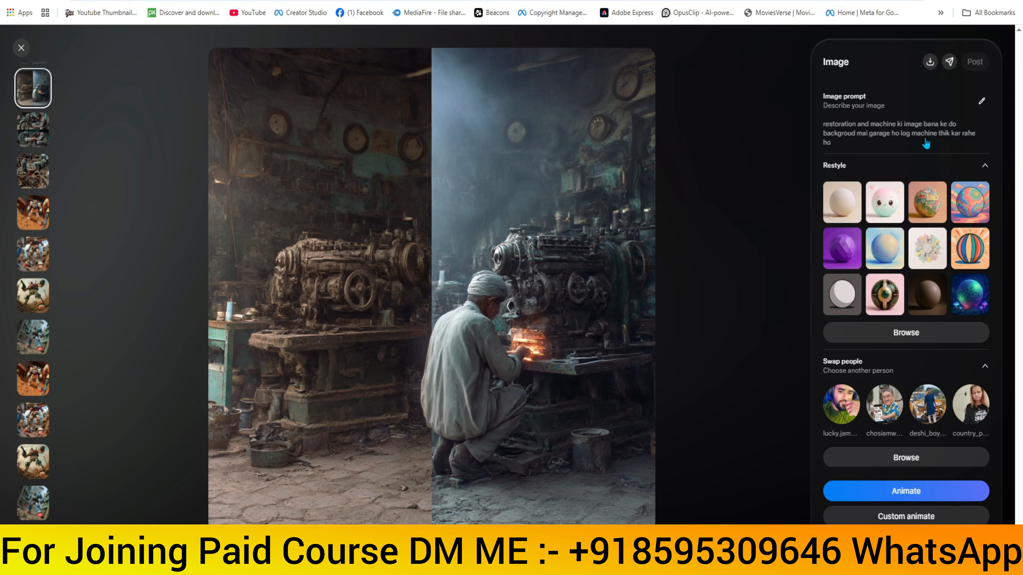
pyautogui.press('Escape')
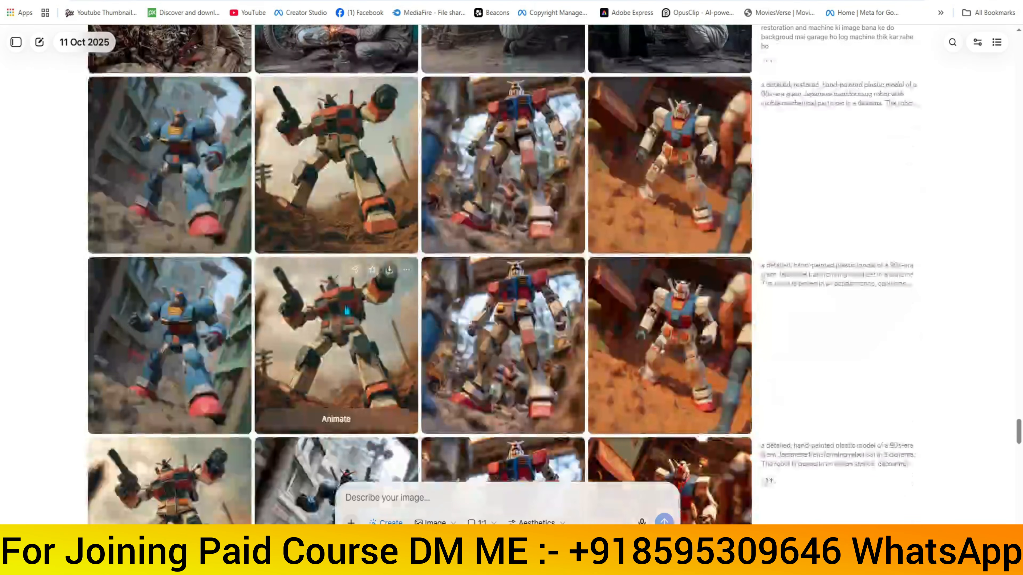
pyautogui.scroll(2, 535, 292)
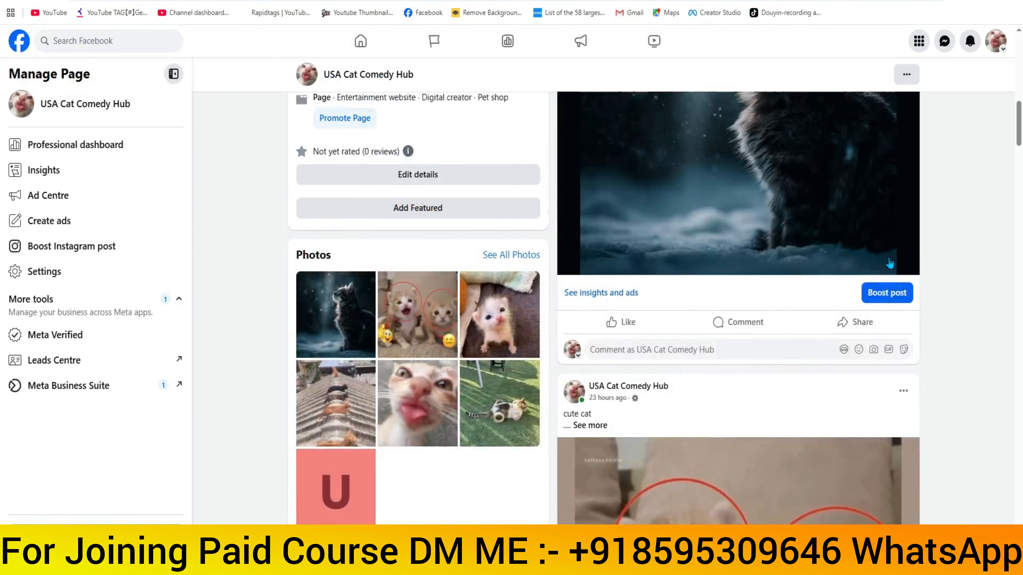
# Step: Return to the top of the USA Cat Comedy Hub Facebook Page, reload it, and look over its header and name
pyautogui.scroll(7, 889, 264)
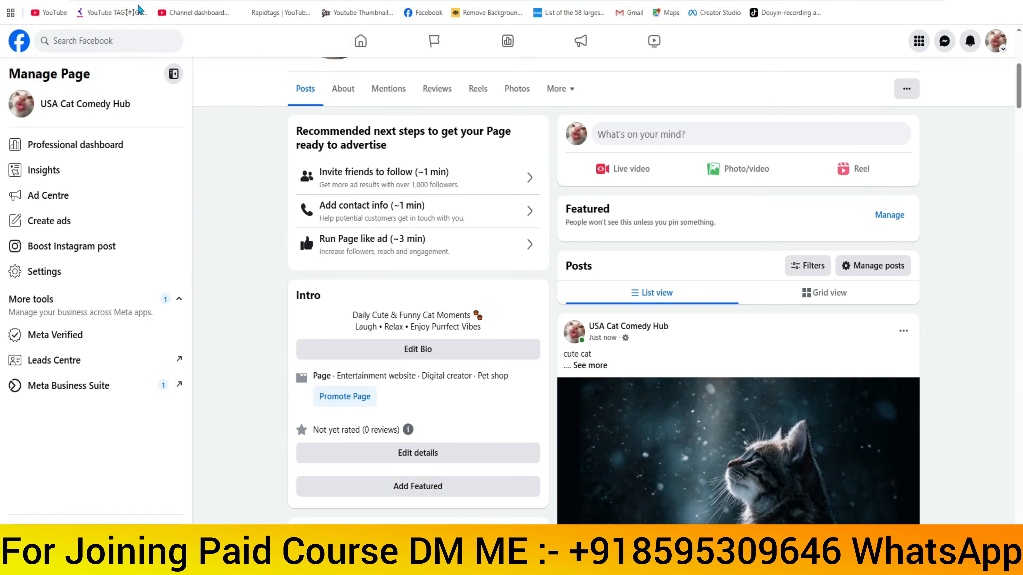
pyautogui.click(435, 40)
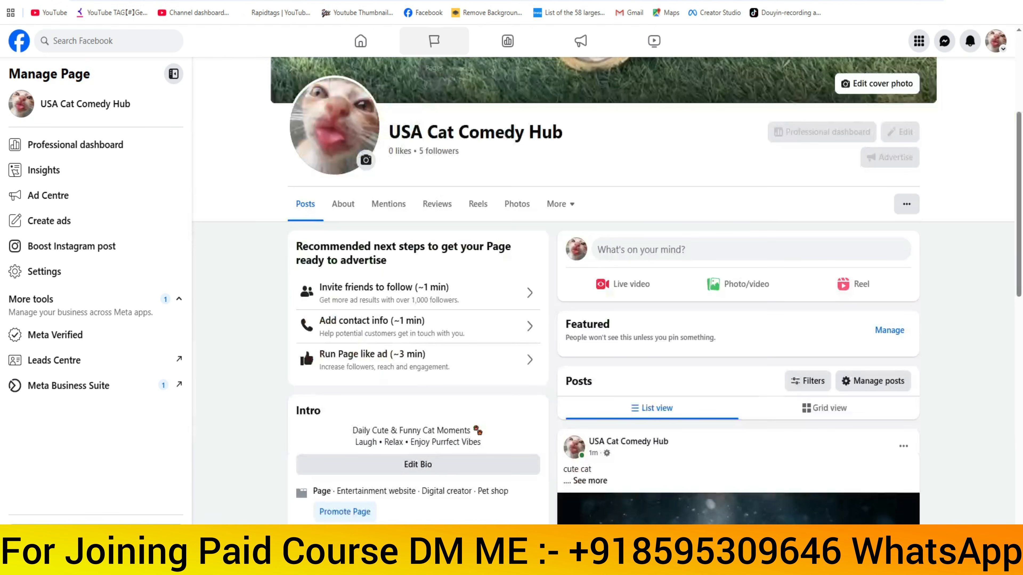
pyautogui.tripleClick(535, 130)
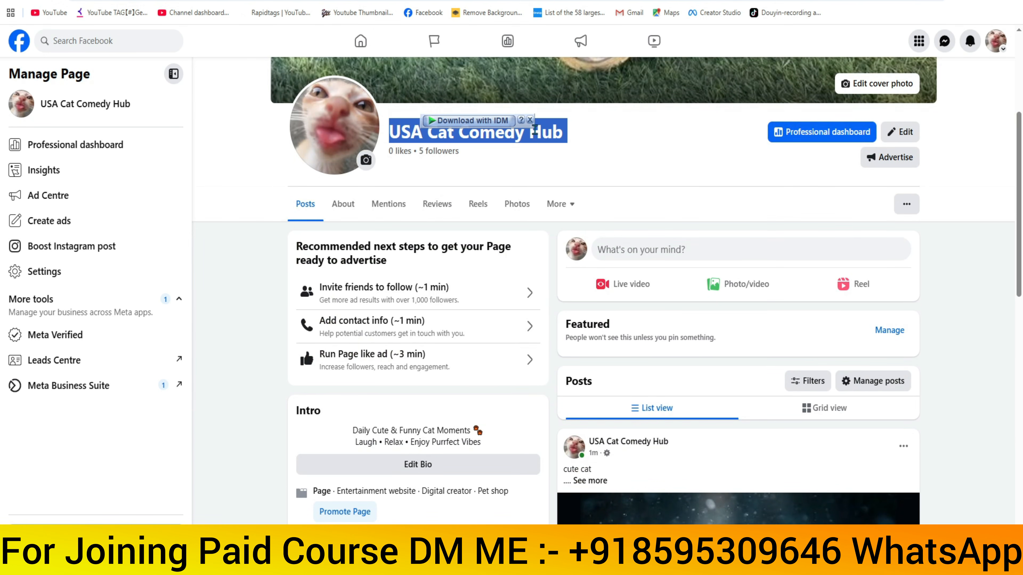
pyautogui.click(535, 130)
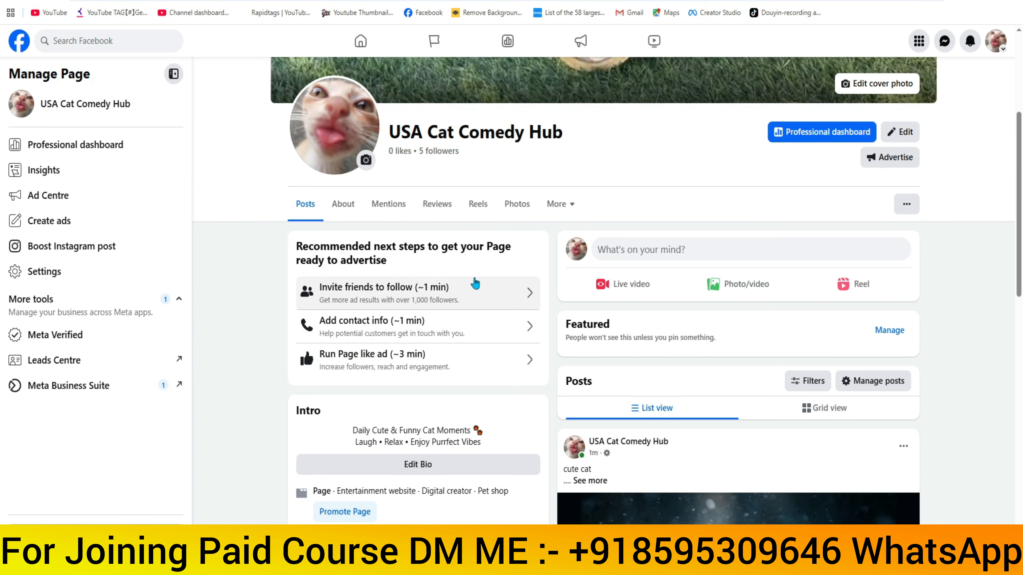
# Step: Look over the Page's posts and photos, and view the snow cat post enlarged with its caption and hashtags
pyautogui.scroll(-5, 979, 182)
pyautogui.scroll(-5, 977, 182)
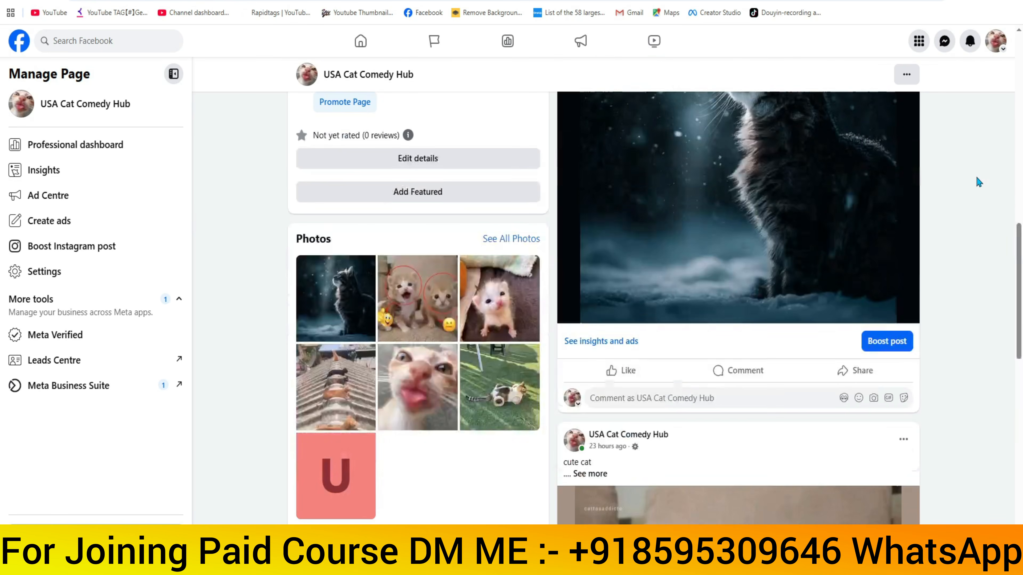
pyautogui.scroll(6, 977, 181)
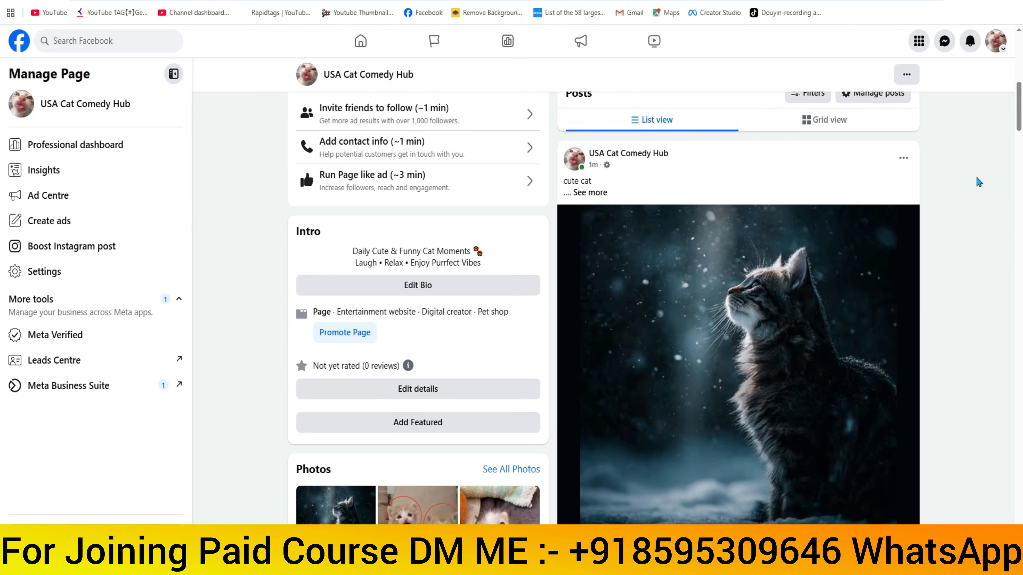
pyautogui.click(628, 324)
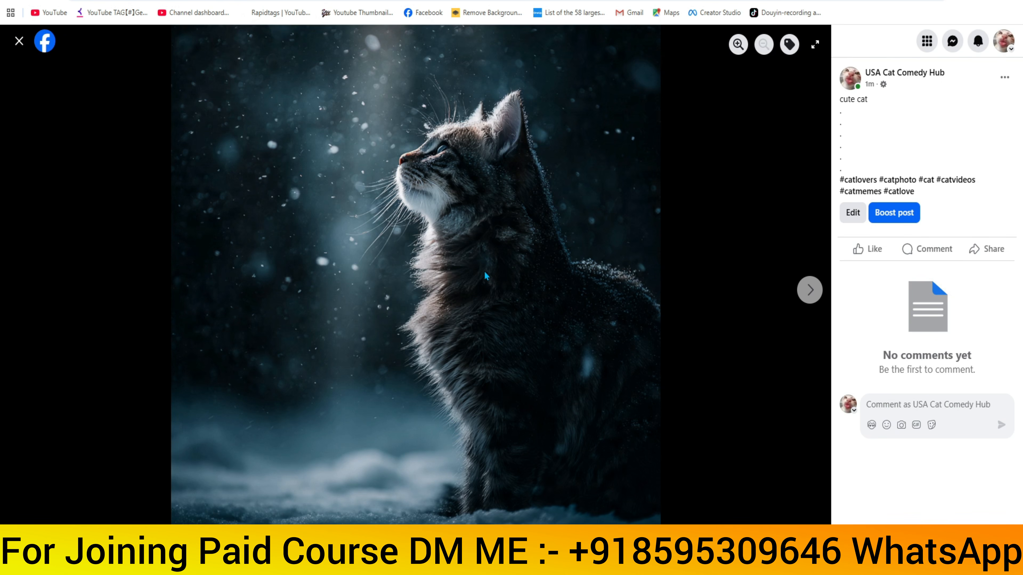
pyautogui.press('Escape')
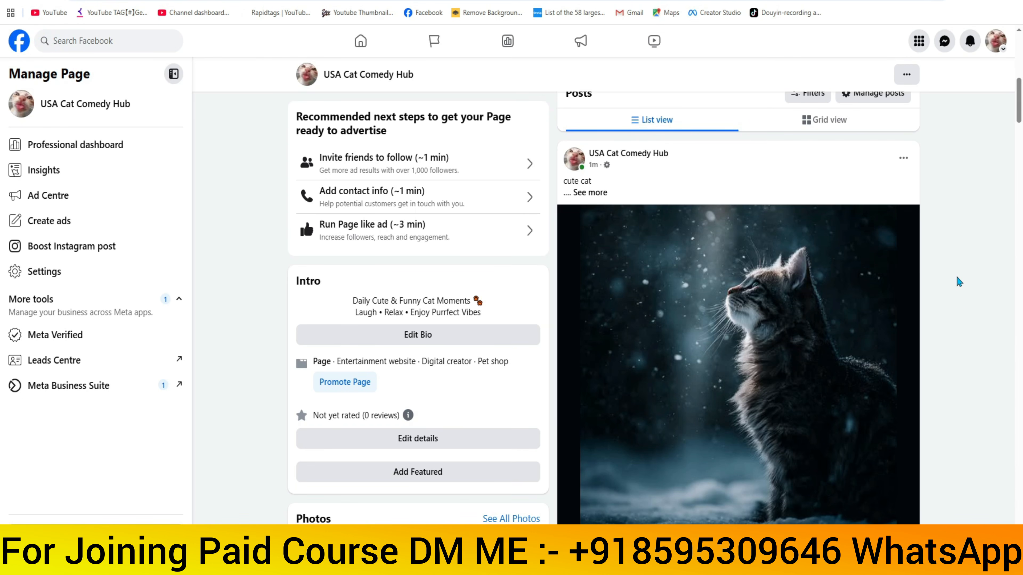
pyautogui.scroll(8, 959, 282)
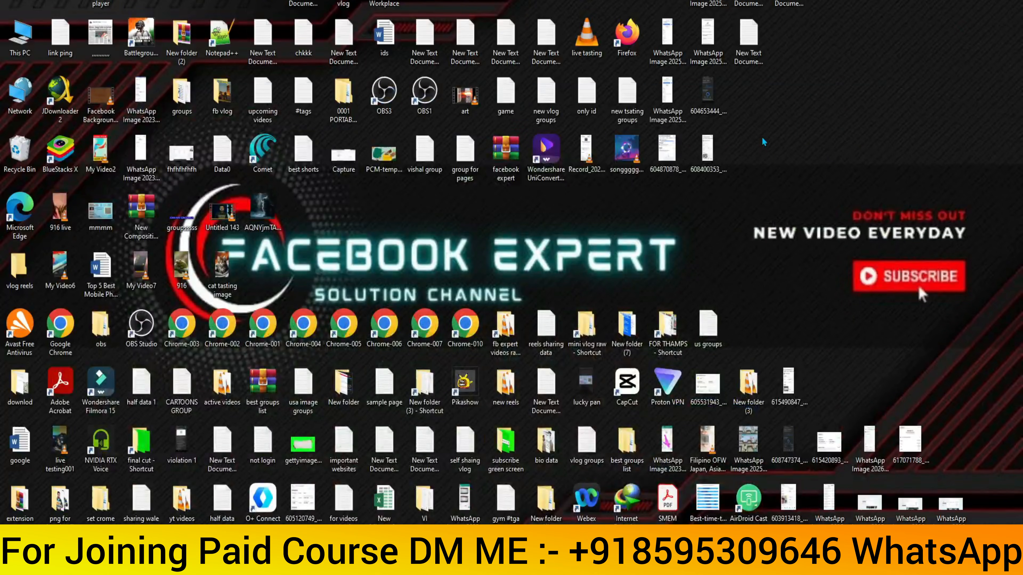
# Step: Switch to the Windows desktop, move the "cat tasting image" file beside the snow cat image file, and refresh the desktop
pyautogui.rightClick(764, 142)
pyautogui.click(786, 190)
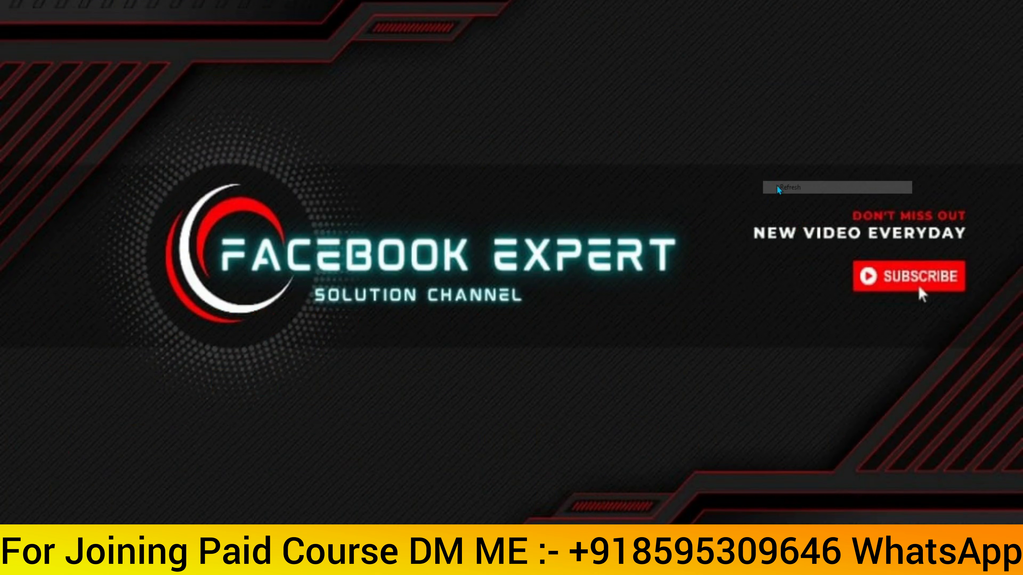
pyautogui.rightClick(771, 133)
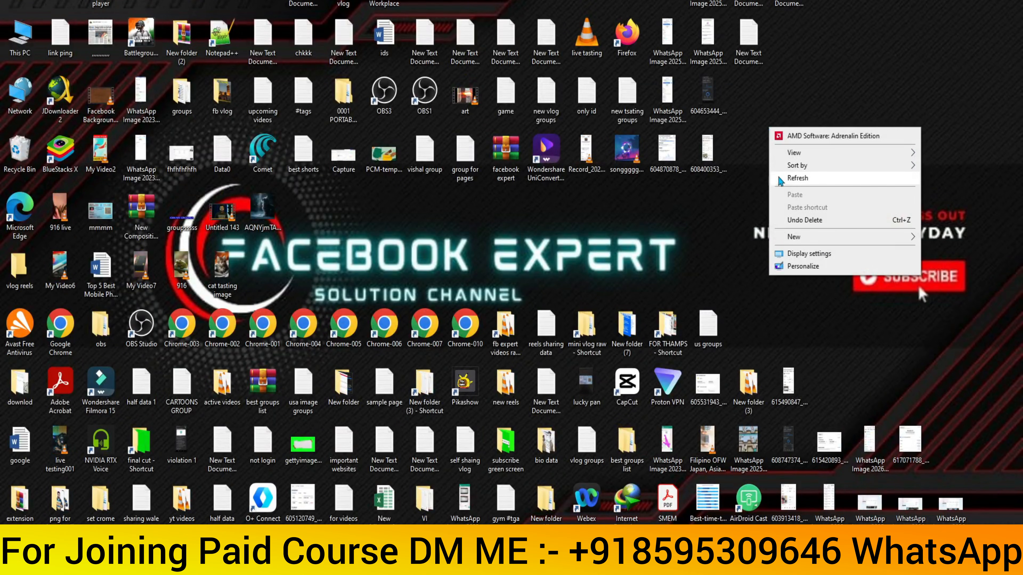
pyautogui.click(779, 182)
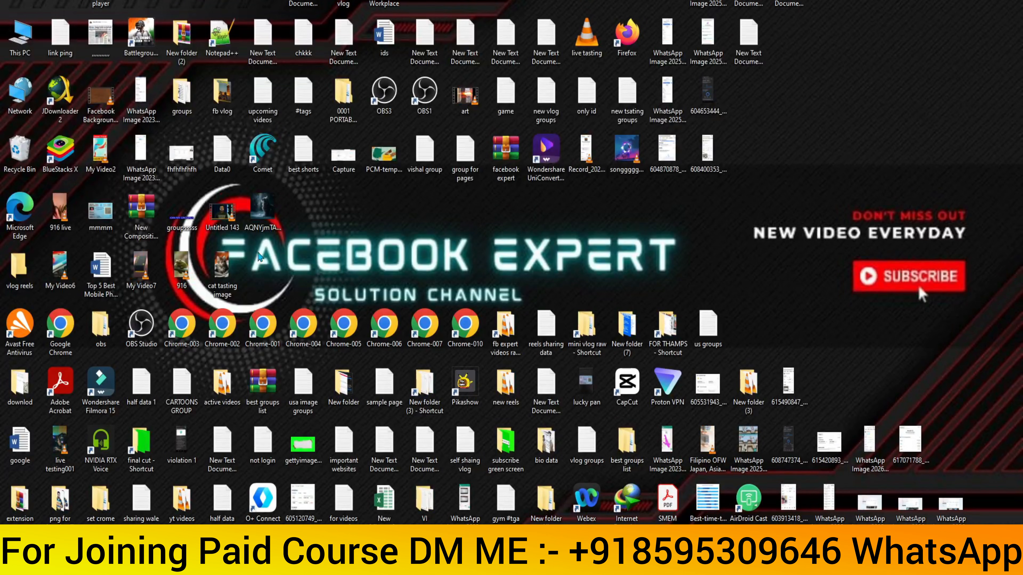
pyautogui.moveTo(238, 287); pyautogui.dragTo(319, 230)
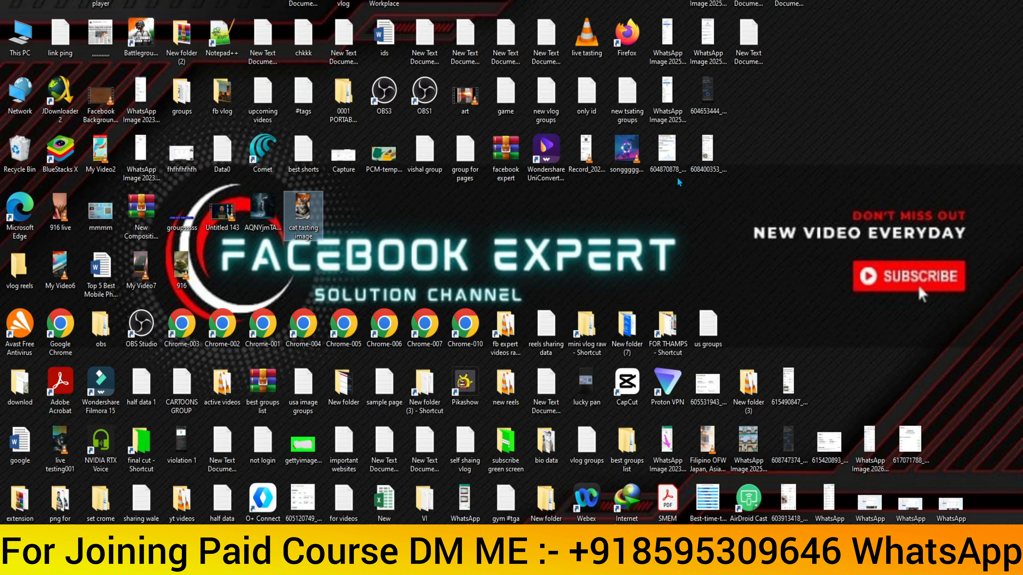
pyautogui.rightClick(780, 122)
pyautogui.click(789, 173)
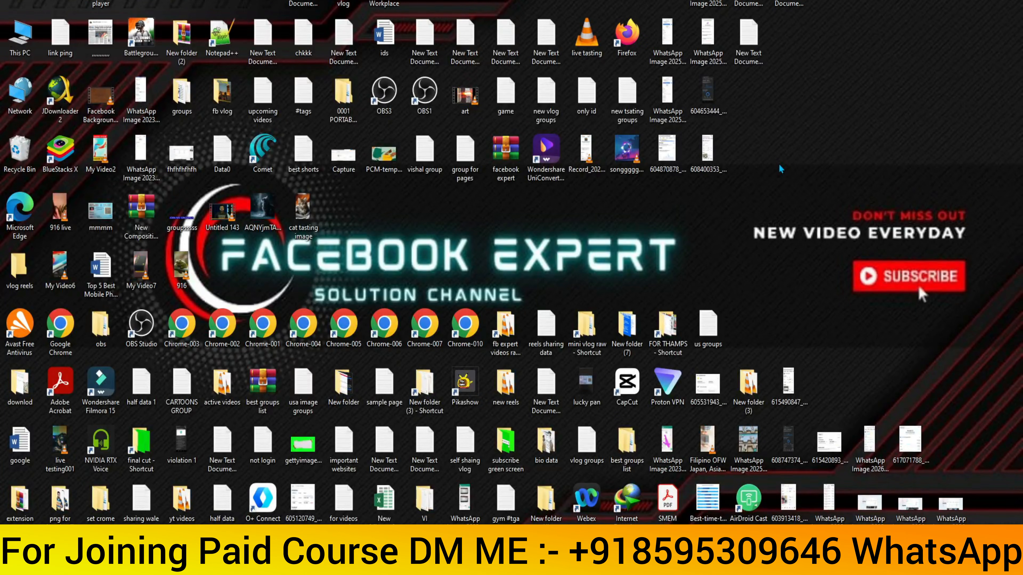
pyautogui.rightClick(781, 169)
pyautogui.click(796, 213)
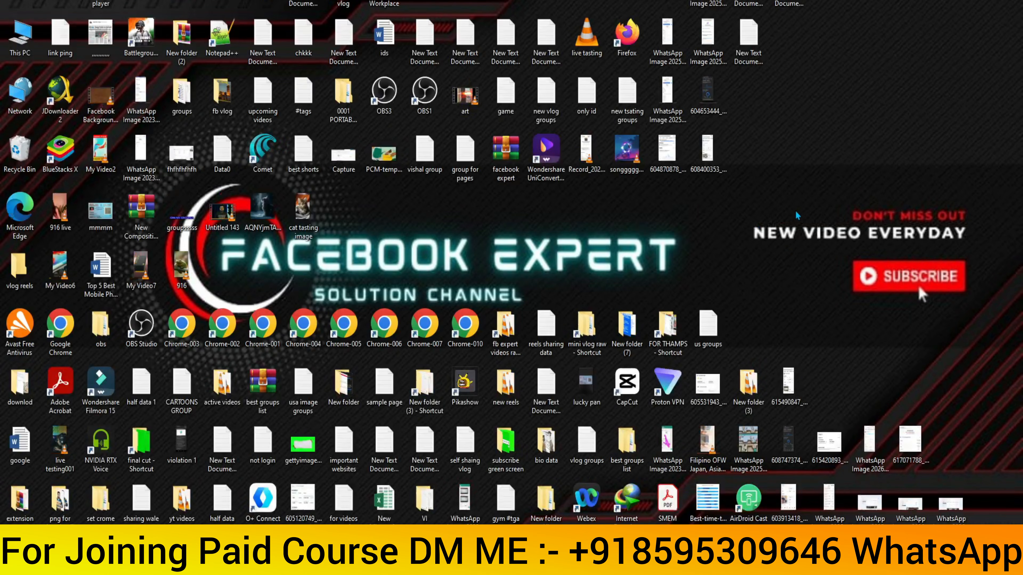